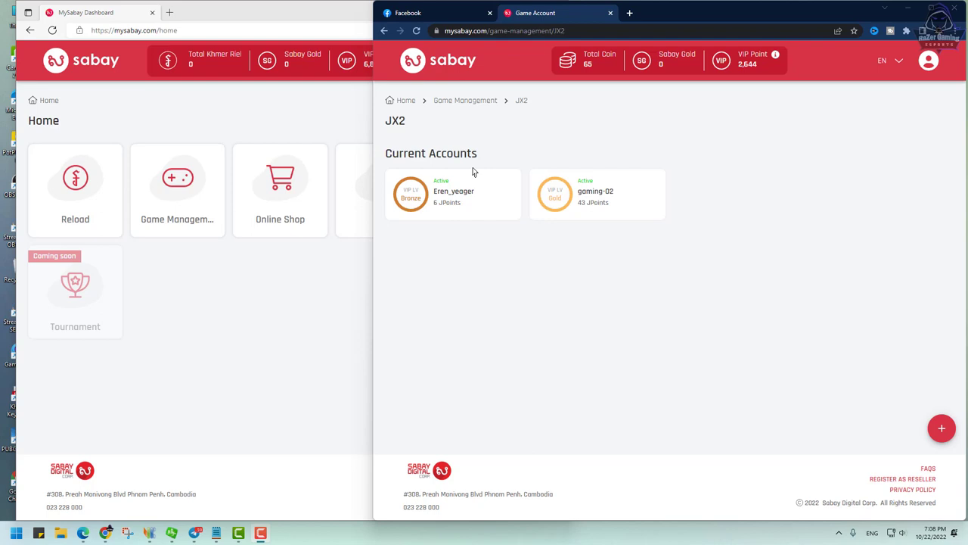
Step: Open the gaming-02 JX2 account's details page, showing 43 JPoints and Active status
{"action": "left_click", "coordinate": [789, 243]}
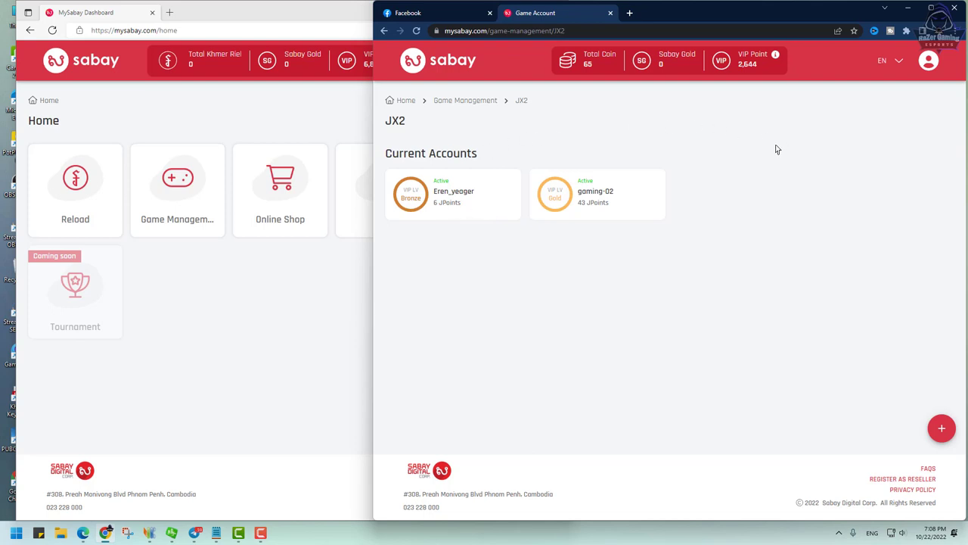
{"action": "left_click", "coordinate": [580, 199]}
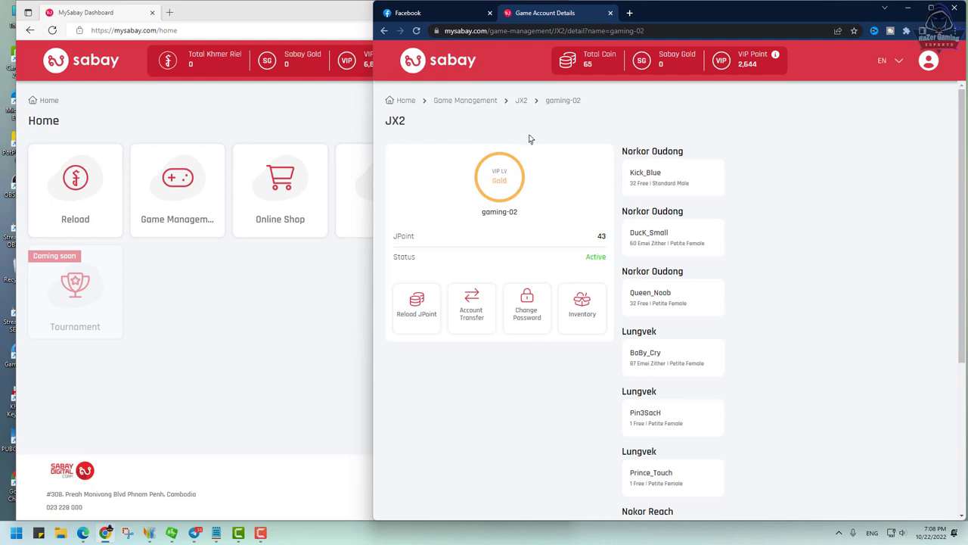
Step: Resize the dashboard and gaming-02 details windows to sit side by side
{"action": "left_click_drag", "start_coordinate": [367, 367], "coordinate": [532, 344]}
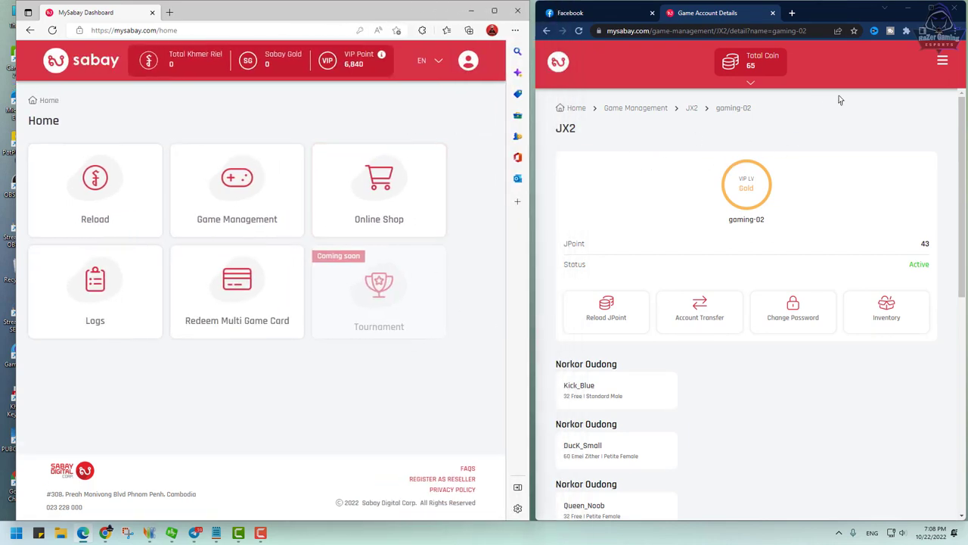
{"action": "left_click_drag", "start_coordinate": [534, 233], "coordinate": [429, 234]}
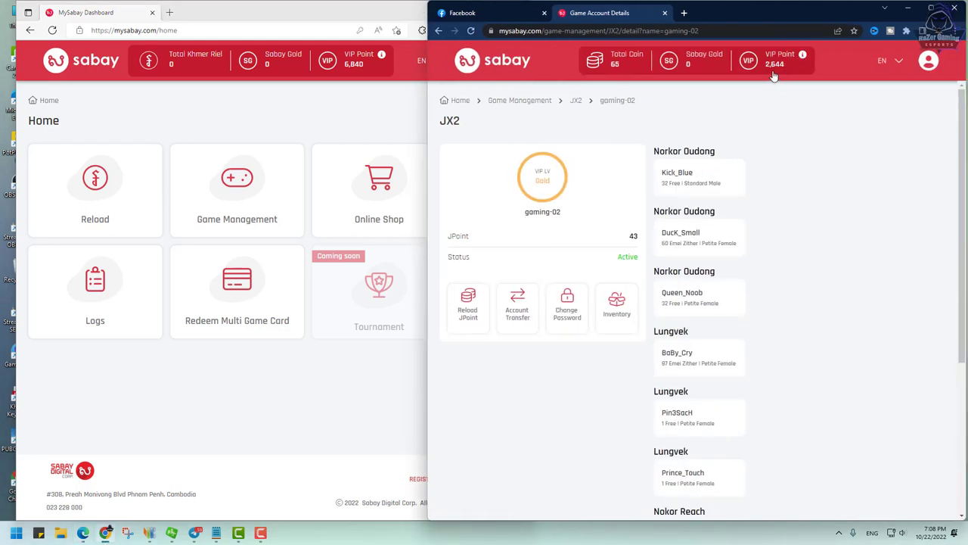
{"action": "left_click_drag", "start_coordinate": [525, 216], "coordinate": [570, 218]}
{"action": "left_click", "coordinate": [533, 215]}
Step: Bring the MySabay Dashboard window, showing 6,840 VIP Points, to the front
{"action": "left_click", "coordinate": [368, 97]}
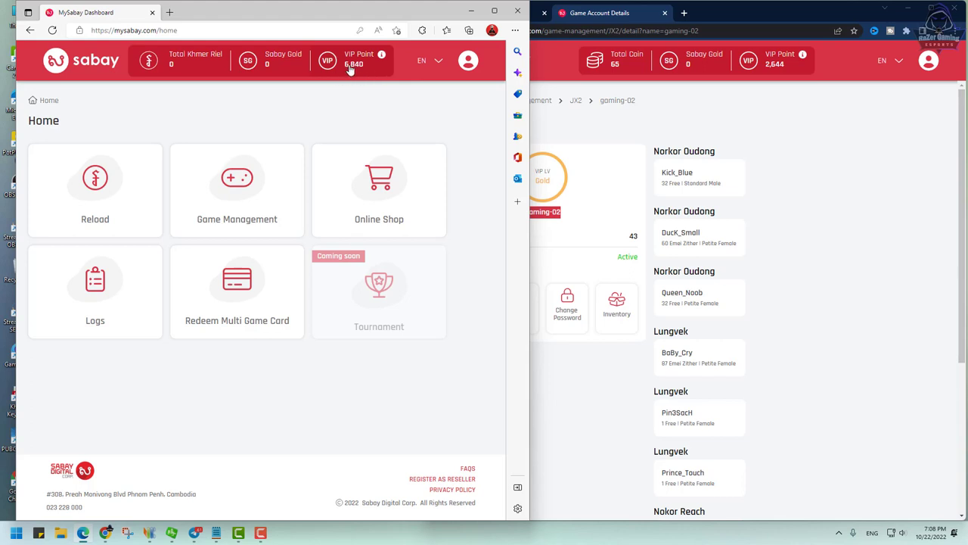
{"action": "left_click", "coordinate": [838, 199]}
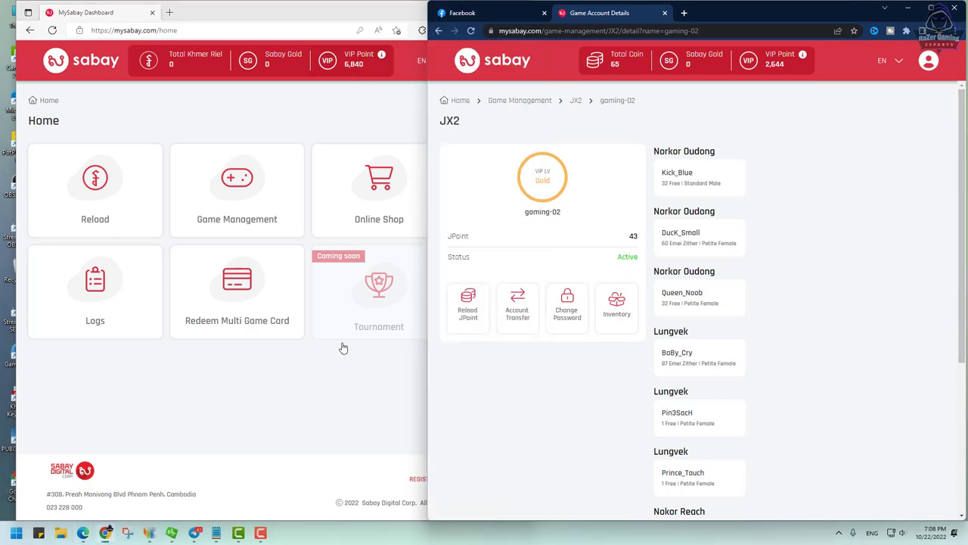
{"action": "left_click", "coordinate": [342, 348]}
{"action": "left_click", "coordinate": [875, 290]}
{"action": "left_click_drag", "start_coordinate": [564, 216], "coordinate": [523, 217]}
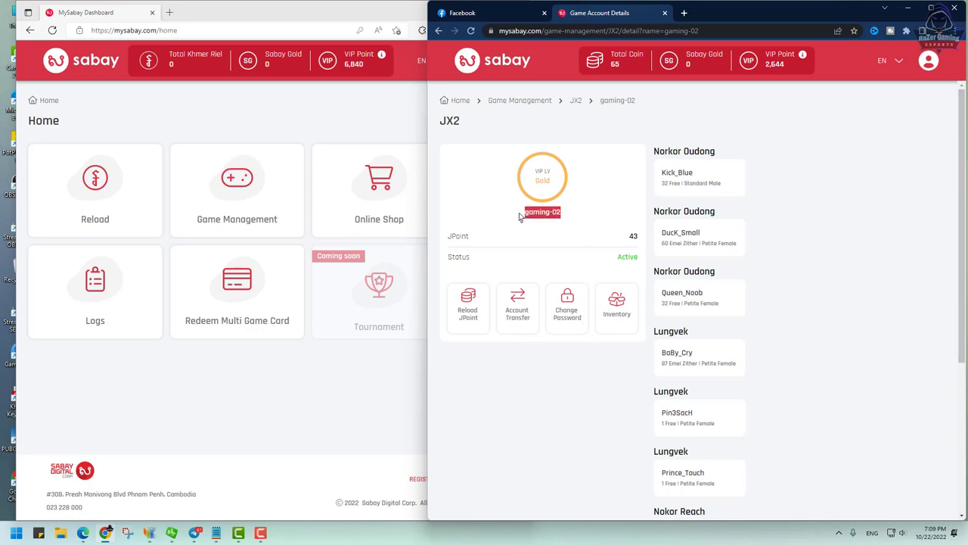
{"action": "left_click", "coordinate": [573, 217]}
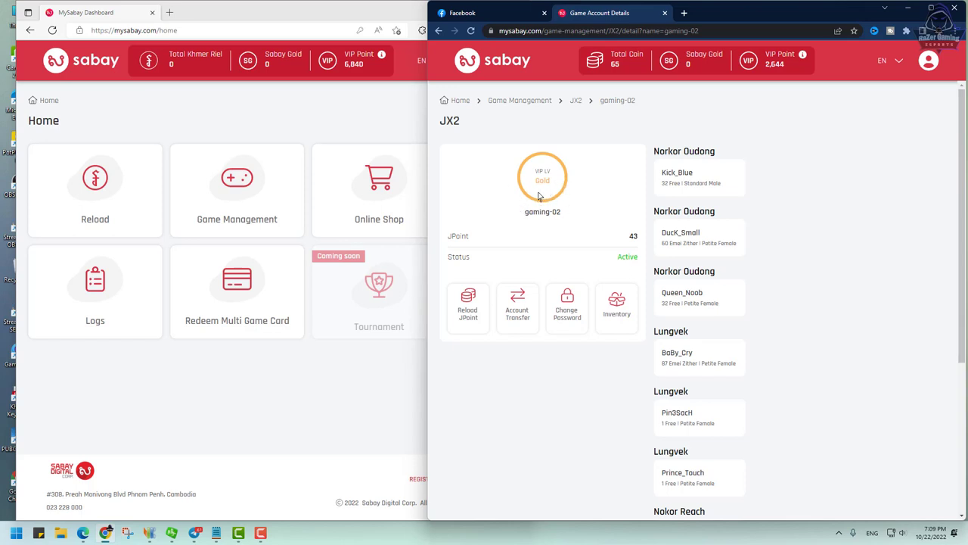
{"action": "left_click", "coordinate": [397, 93]}
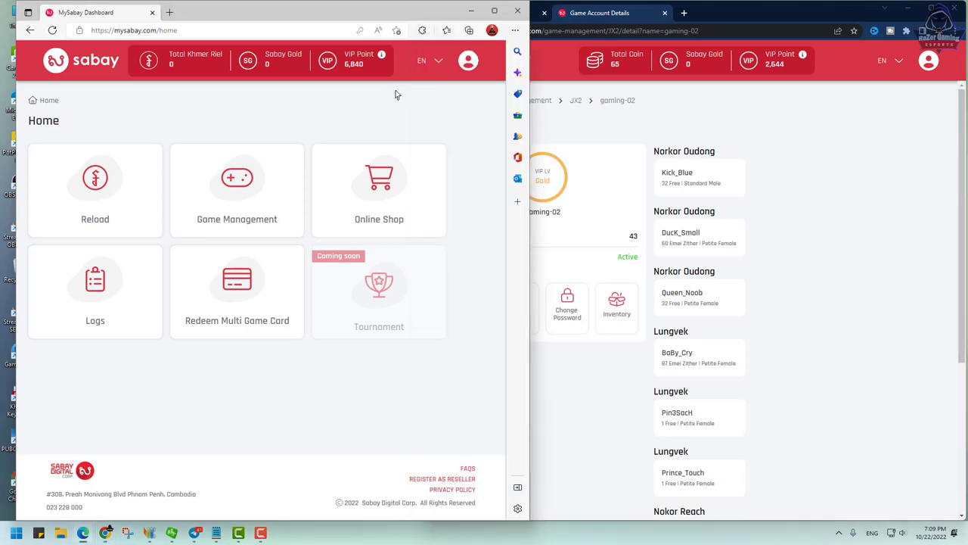
Step: Open the receiving profile's Account Settings page in a maximized window
{"action": "left_click", "coordinate": [468, 61]}
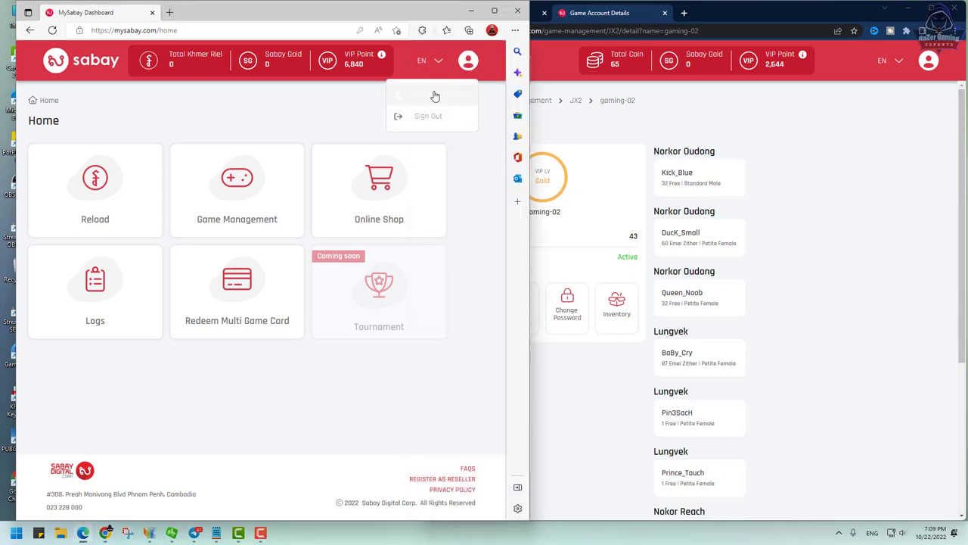
{"action": "left_click", "coordinate": [437, 94]}
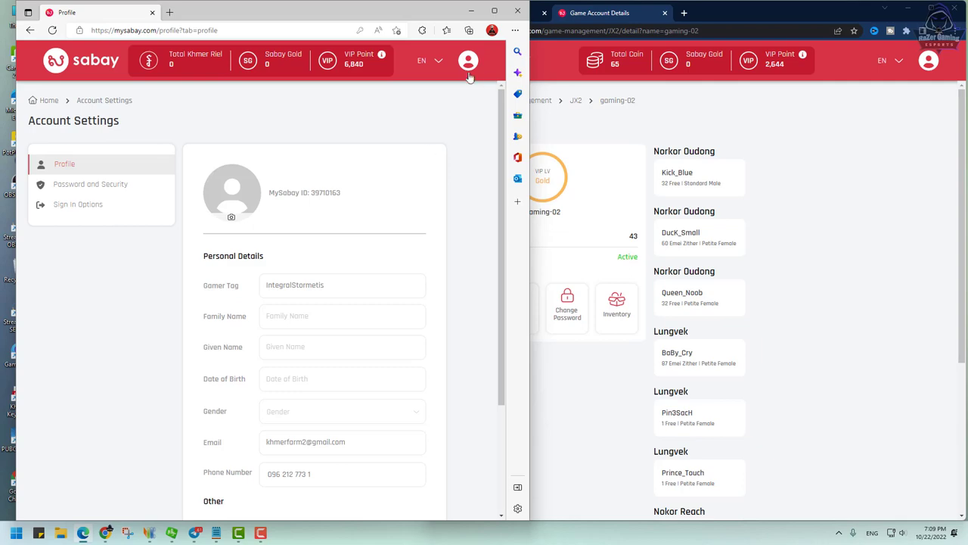
{"action": "left_click", "coordinate": [494, 11]}
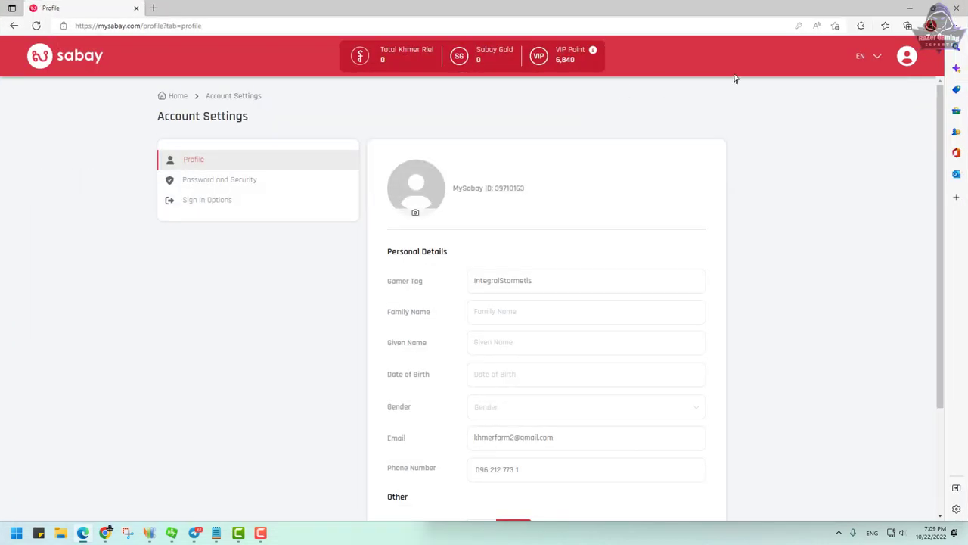
{"action": "left_click", "coordinate": [909, 59]}
{"action": "left_click", "coordinate": [874, 91]}
{"action": "left_click", "coordinate": [175, 96]}
{"action": "left_click", "coordinate": [909, 61]}
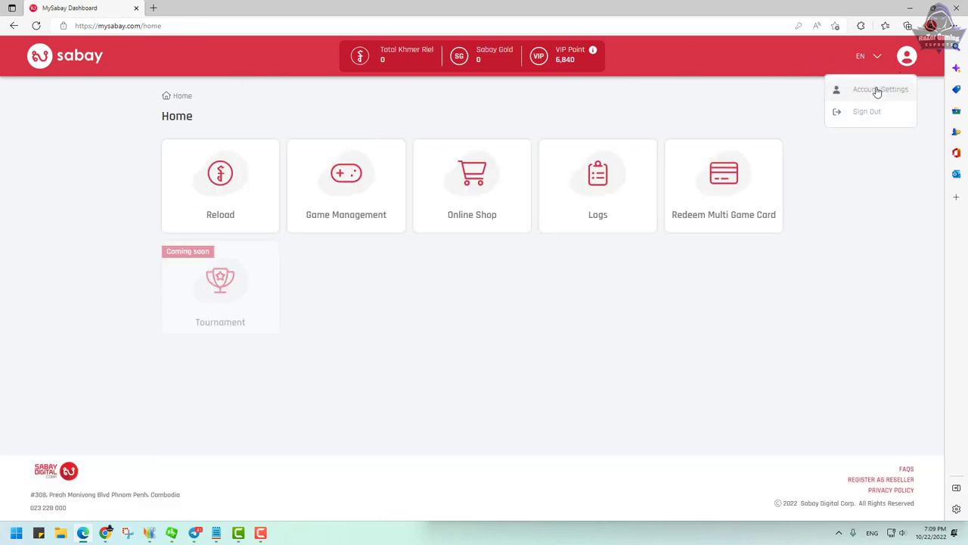
{"action": "left_click", "coordinate": [877, 90]}
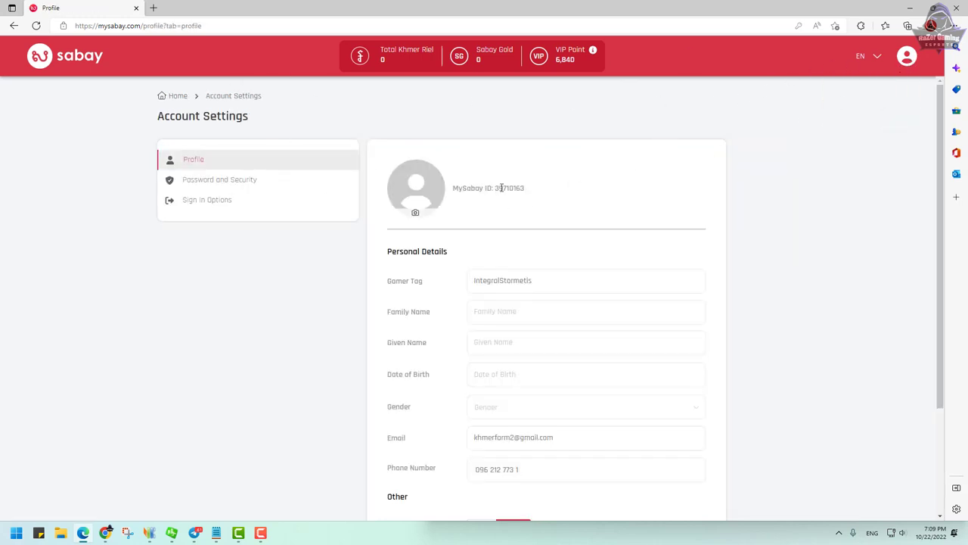
Step: Copy the MySabay ID and return to the gaming-02 account details window
{"action": "left_click_drag", "start_coordinate": [495, 187], "coordinate": [525, 188]}
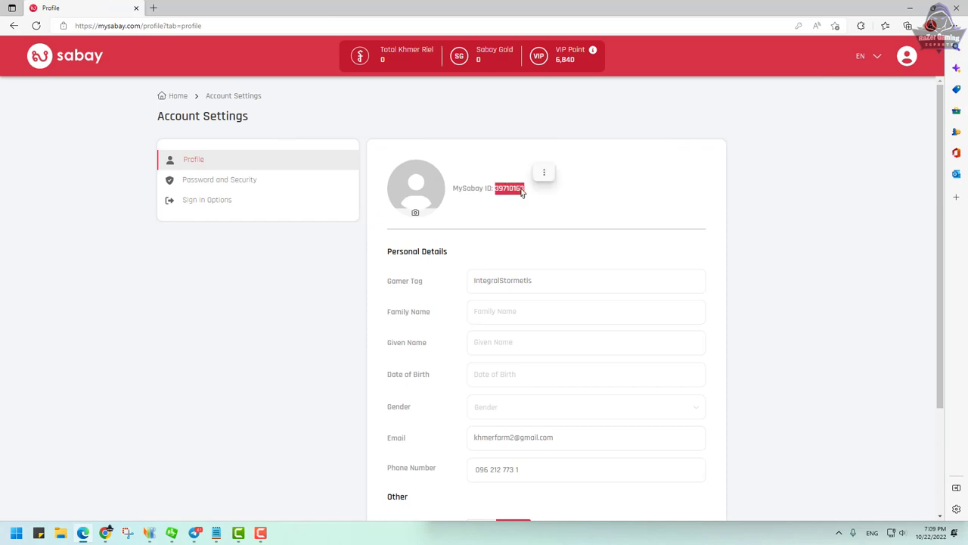
{"action": "right_click", "coordinate": [524, 191]}
{"action": "left_click", "coordinate": [541, 199]}
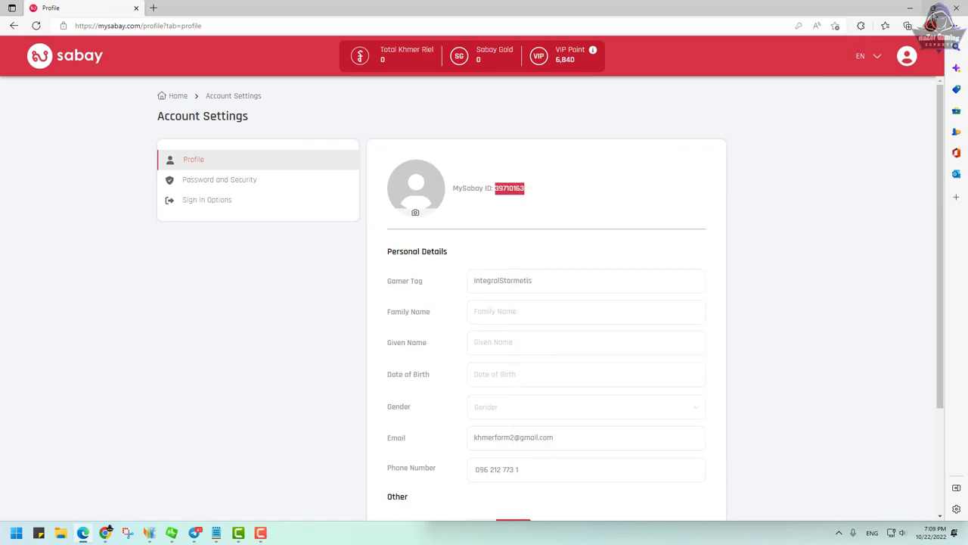
{"action": "left_click", "coordinate": [932, 8]}
{"action": "left_click", "coordinate": [745, 184]}
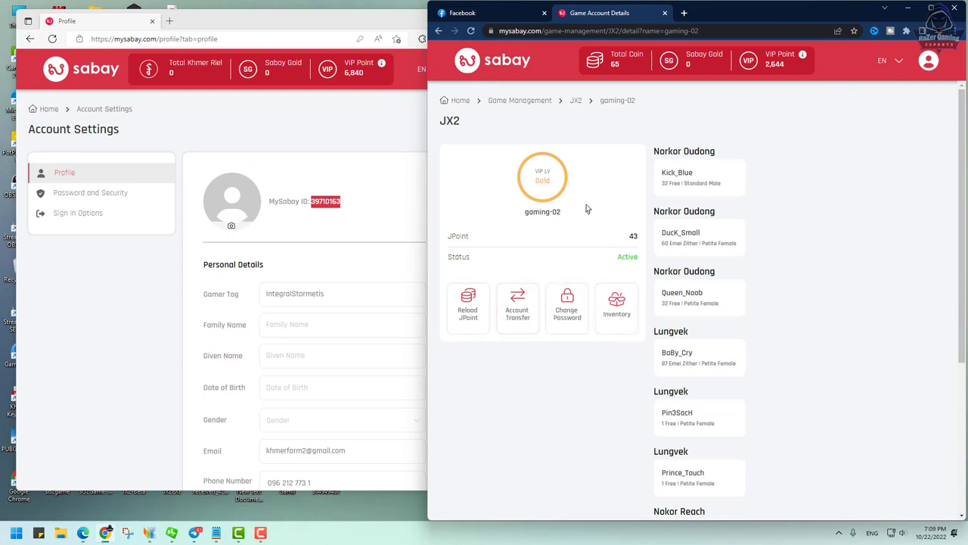
Step: Start an Account Transfer of gaming-02 with the copied MySabay ID as recipient
{"action": "left_click", "coordinate": [384, 18]}
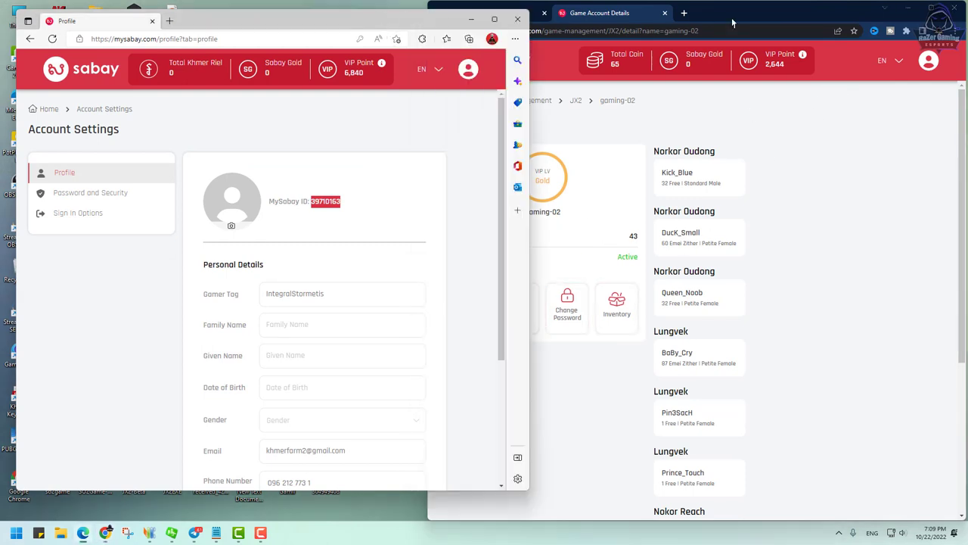
{"action": "left_click", "coordinate": [734, 22]}
{"action": "left_click", "coordinate": [409, 29]}
{"action": "left_click", "coordinate": [718, 11]}
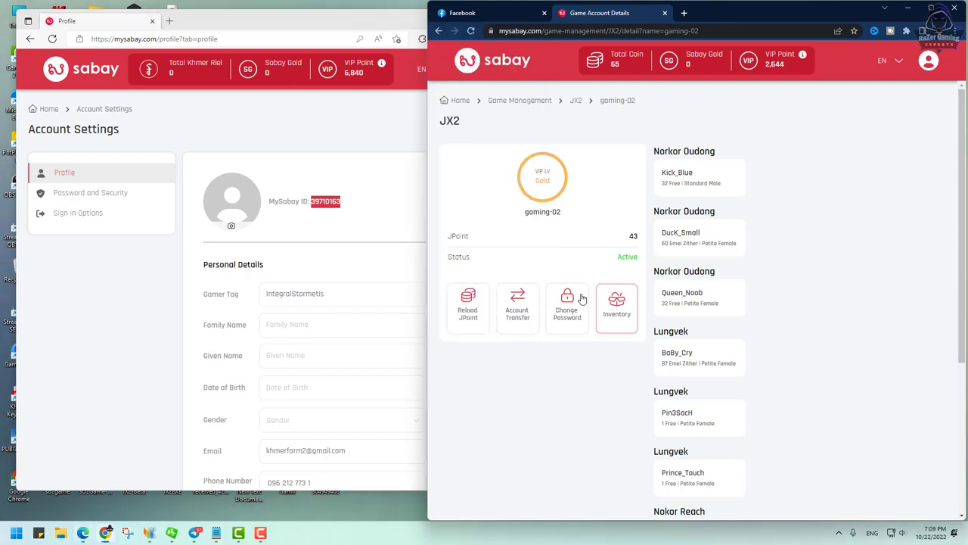
{"action": "left_click", "coordinate": [519, 313]}
{"action": "left_click", "coordinate": [666, 258]}
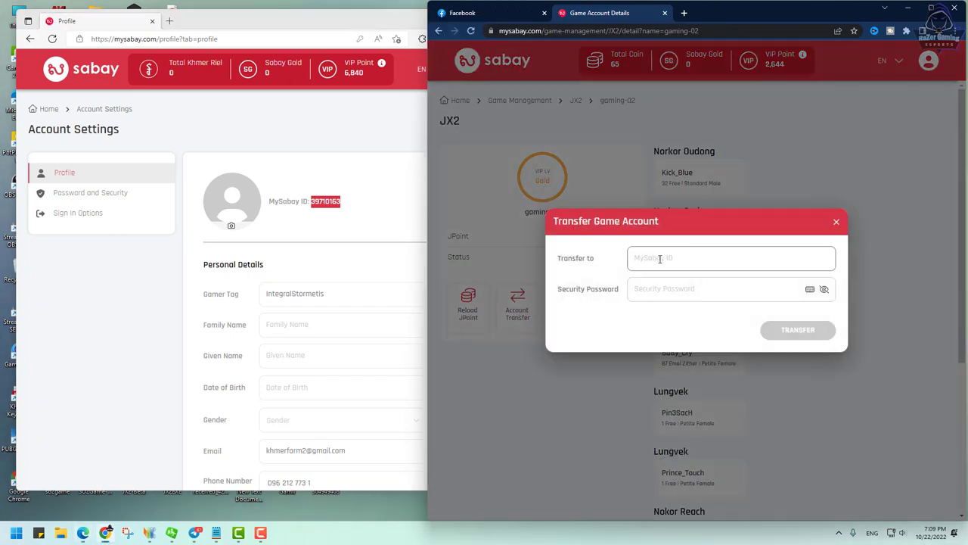
{"action": "right_click", "coordinate": [656, 261]}
{"action": "left_click", "coordinate": [681, 337]}
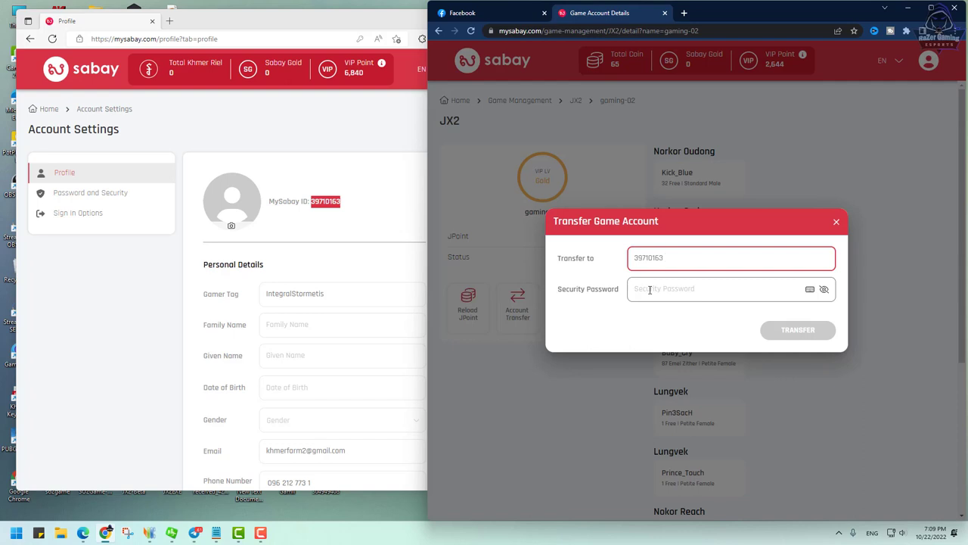
Step: Enter the security password and submit the transfer to get the pin code
{"action": "left_click", "coordinate": [649, 290]}
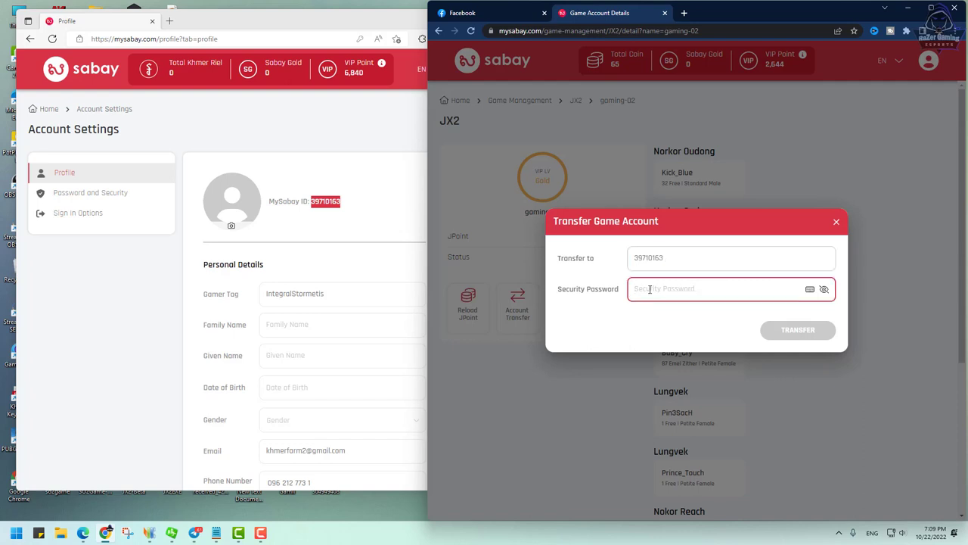
{"action": "type", "text": "1"}
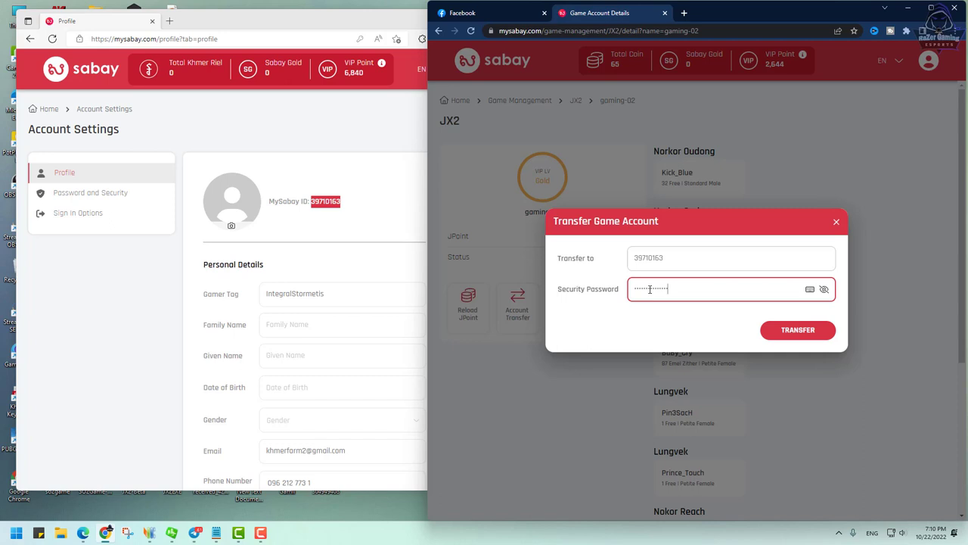
{"action": "left_click", "coordinate": [798, 329]}
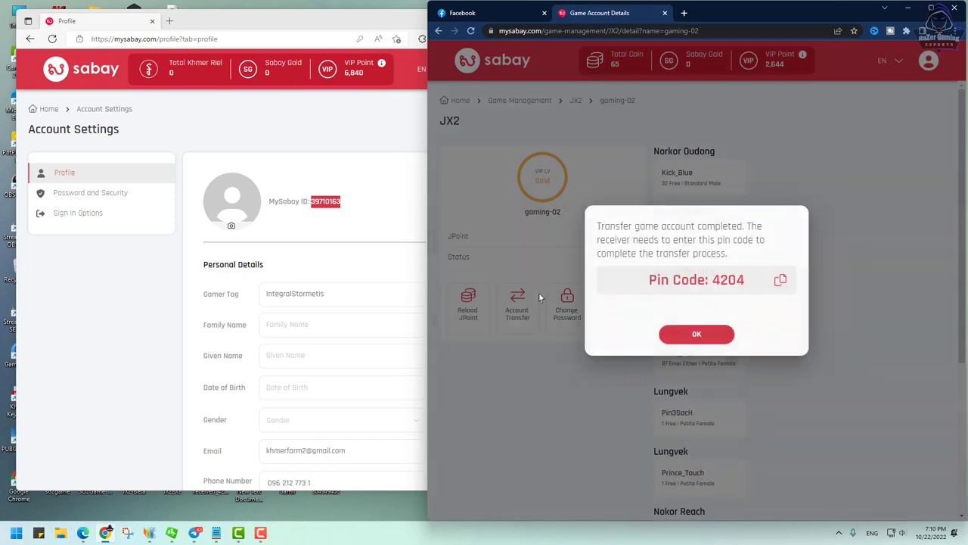
Step: Copy the pin code and open gaming-02's Pending Transfer trade under JX 2 Online on the receiving profile
{"action": "left_click", "coordinate": [779, 281]}
{"action": "left_click", "coordinate": [385, 207]}
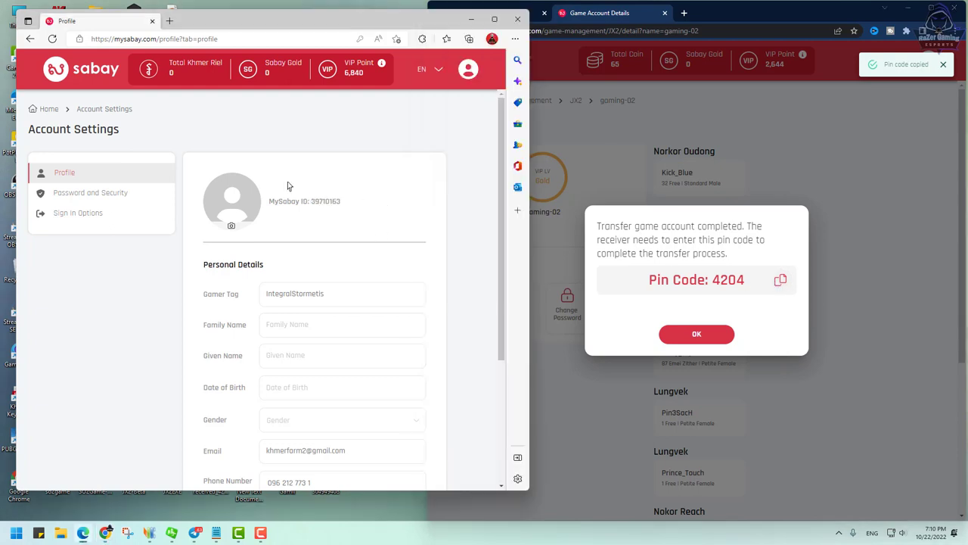
{"action": "left_click", "coordinate": [50, 112]}
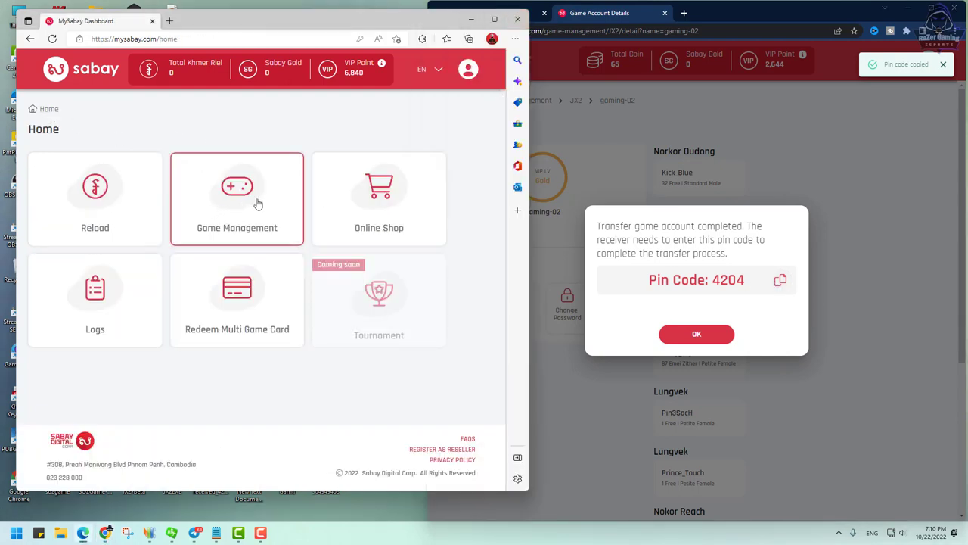
{"action": "left_click", "coordinate": [231, 208]}
{"action": "left_click", "coordinate": [235, 231]}
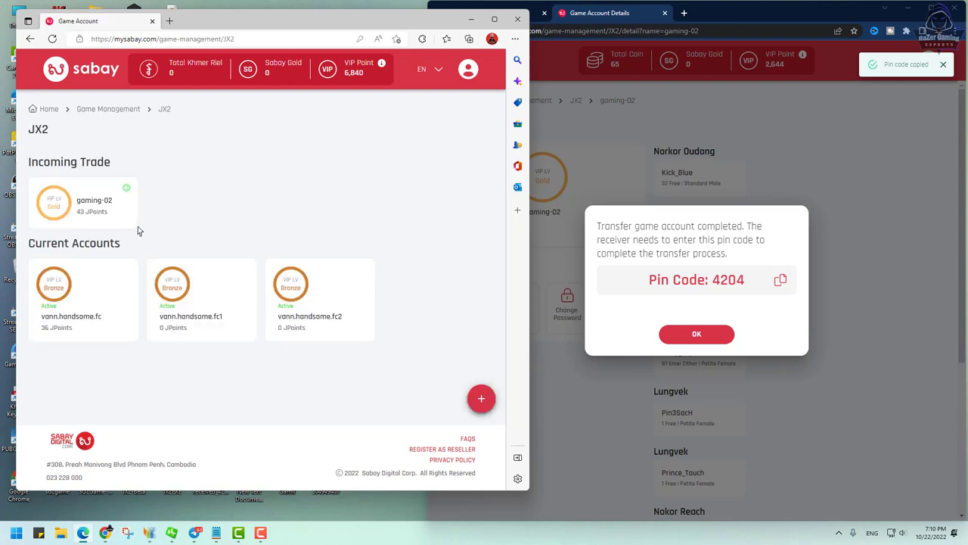
{"action": "left_click", "coordinate": [87, 207]}
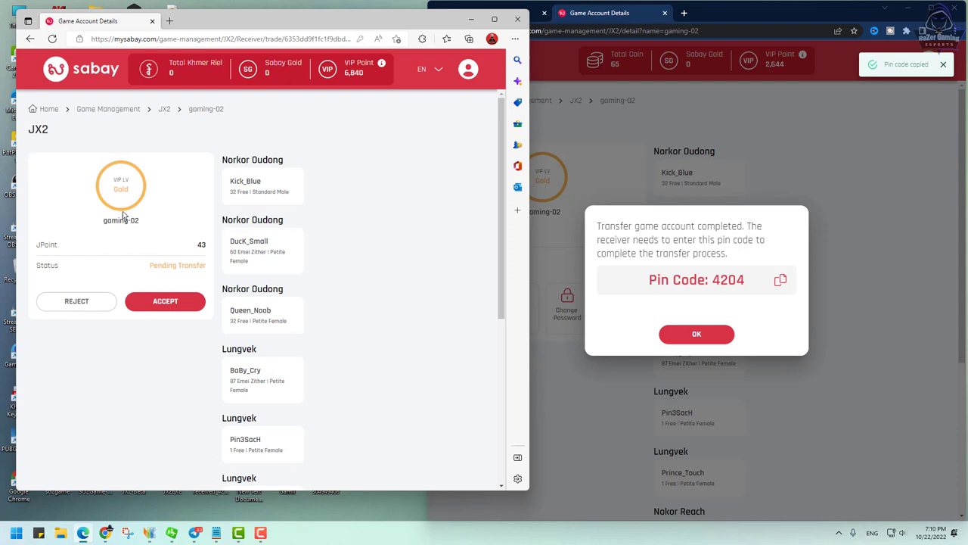
Step: Accept the gaming-02 trade with a new account password and the pasted pin code
{"action": "left_click", "coordinate": [176, 302]}
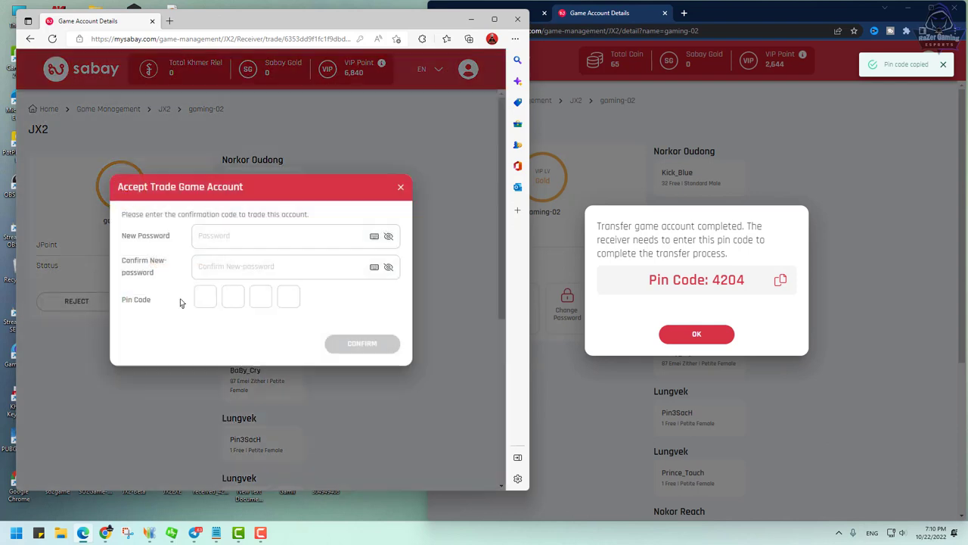
{"action": "left_click", "coordinate": [221, 236]}
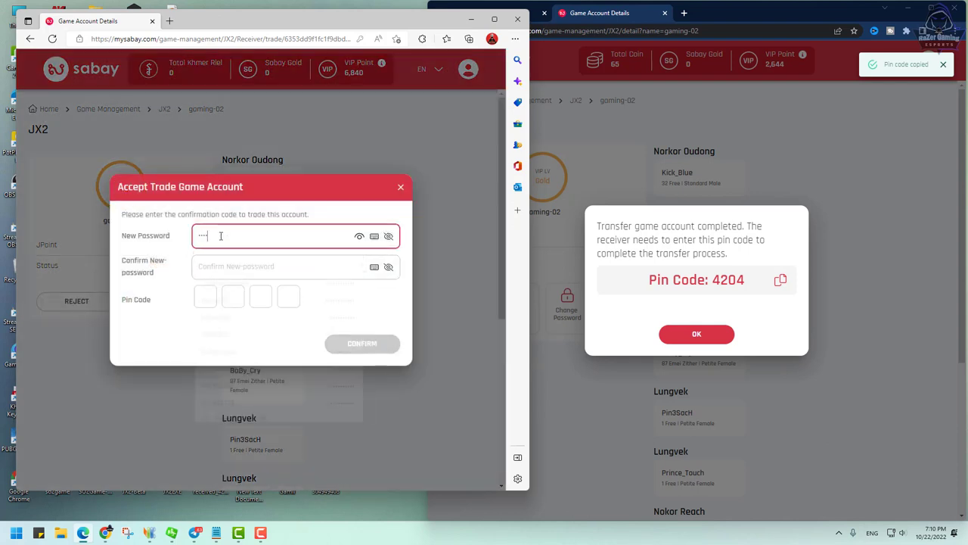
{"action": "left_click", "coordinate": [212, 273]}
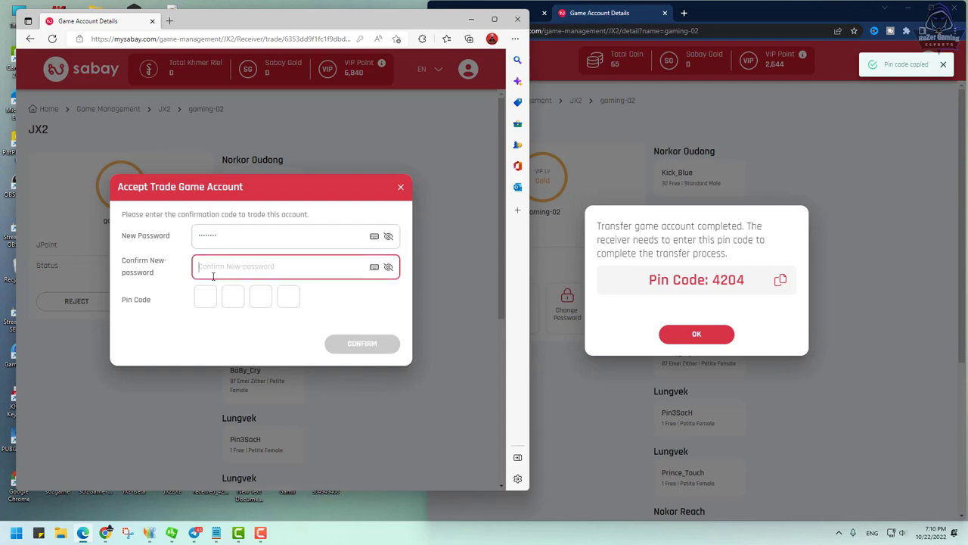
{"action": "left_click", "coordinate": [212, 299]}
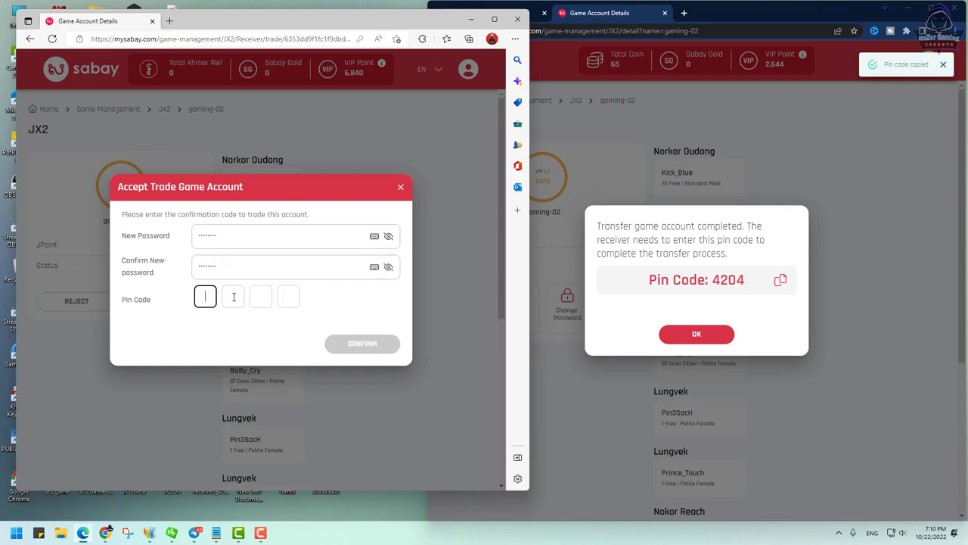
{"action": "key", "text": "ctrl+v"}
{"action": "left_click", "coordinate": [363, 345]}
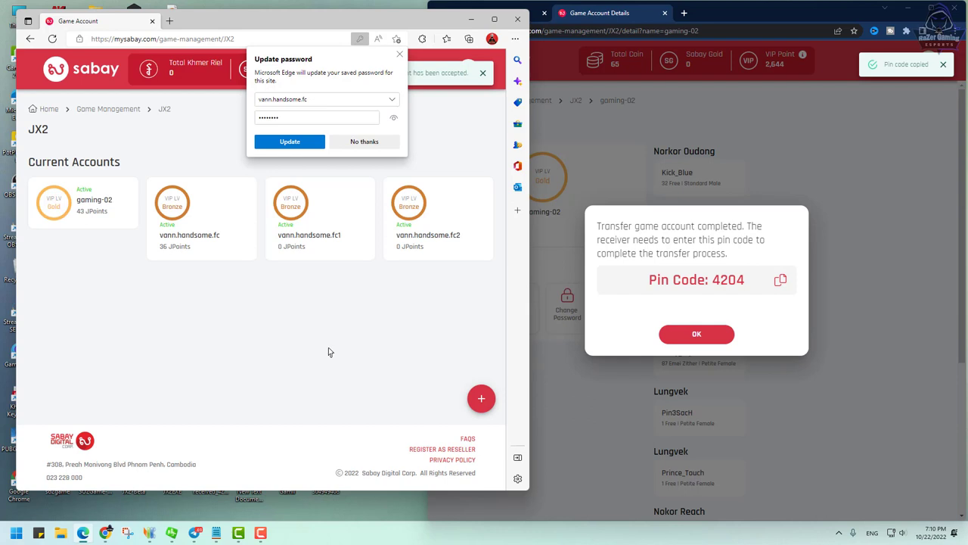
Step: Dismiss the pin code message in the sender's browser window and close it
{"action": "left_click", "coordinate": [901, 9]}
{"action": "left_click", "coordinate": [696, 333]}
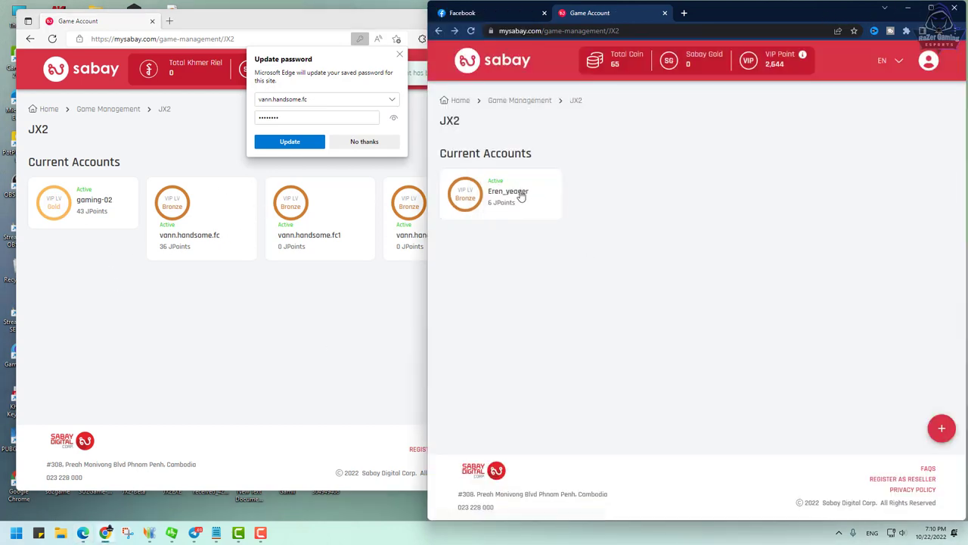
{"action": "left_click", "coordinate": [908, 9]}
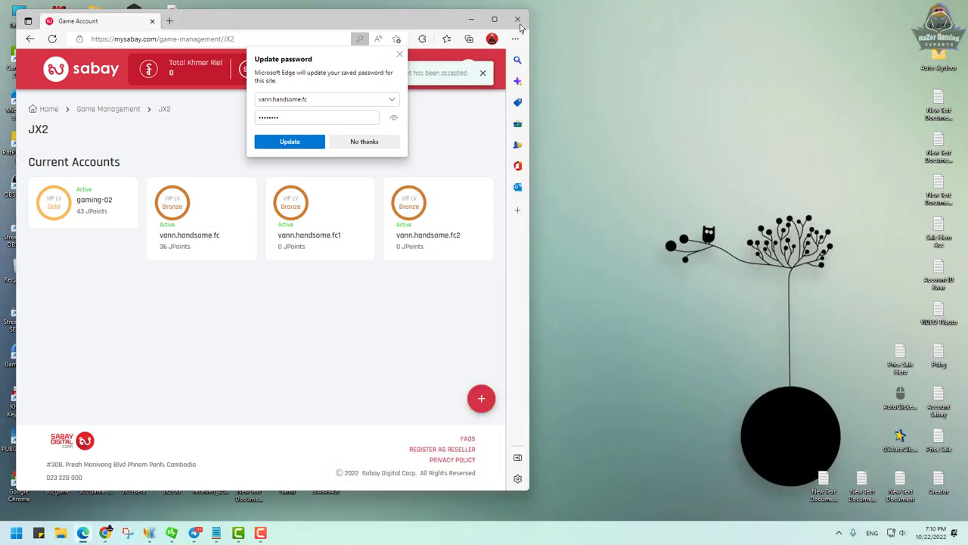
Step: Maximize the receiving profile's window and check gaming-02's Gold VIP level details
{"action": "left_click", "coordinate": [493, 18]}
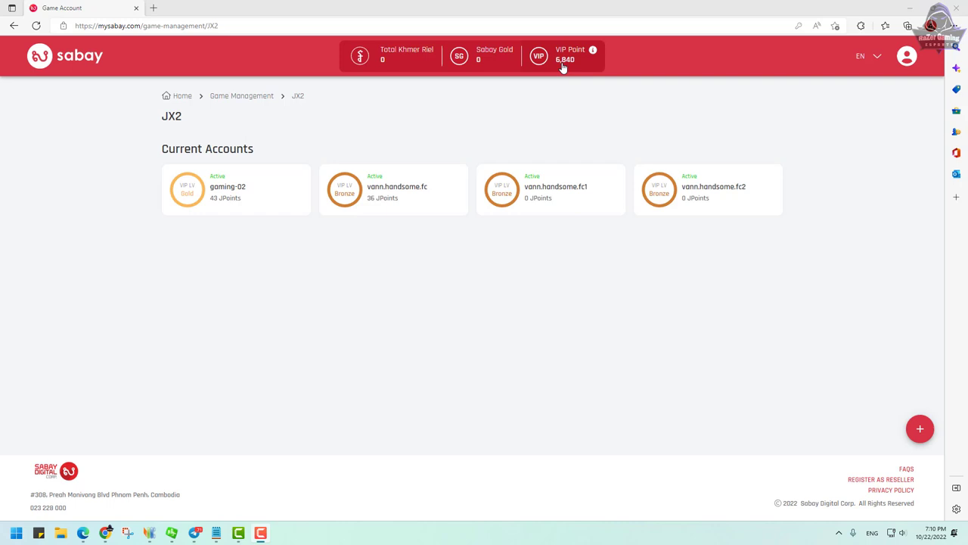
{"action": "left_click", "coordinate": [234, 203]}
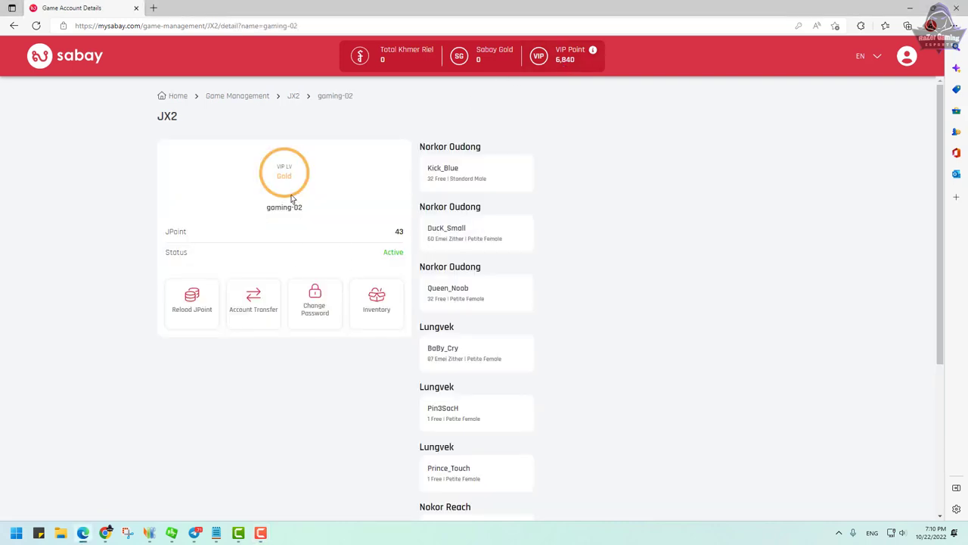
{"action": "left_click_drag", "start_coordinate": [294, 180], "coordinate": [274, 179]}
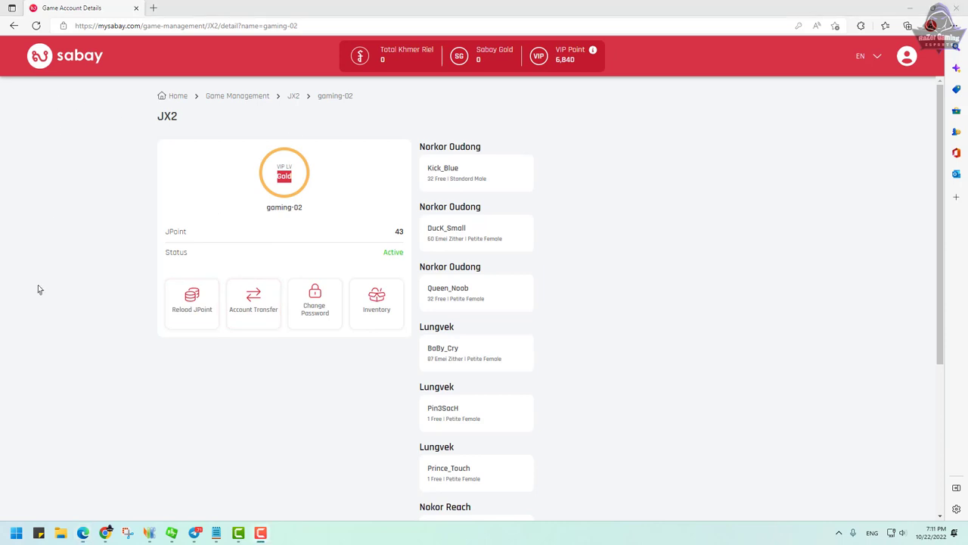
Step: Review vann.handsome.fc and gaming-02 under JX 2 Online, then return to Game Management
{"action": "left_click", "coordinate": [230, 101]}
{"action": "left_click", "coordinate": [341, 231]}
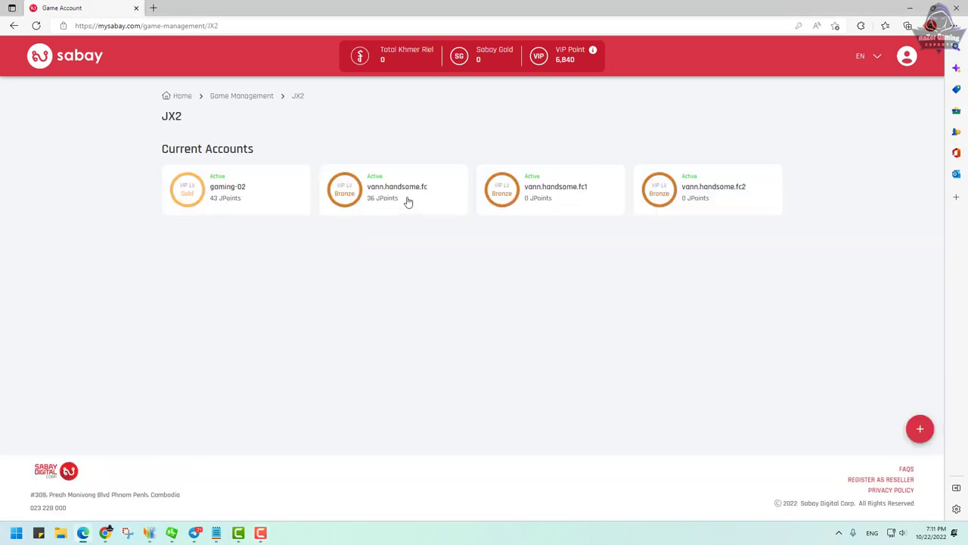
{"action": "left_click", "coordinate": [367, 201]}
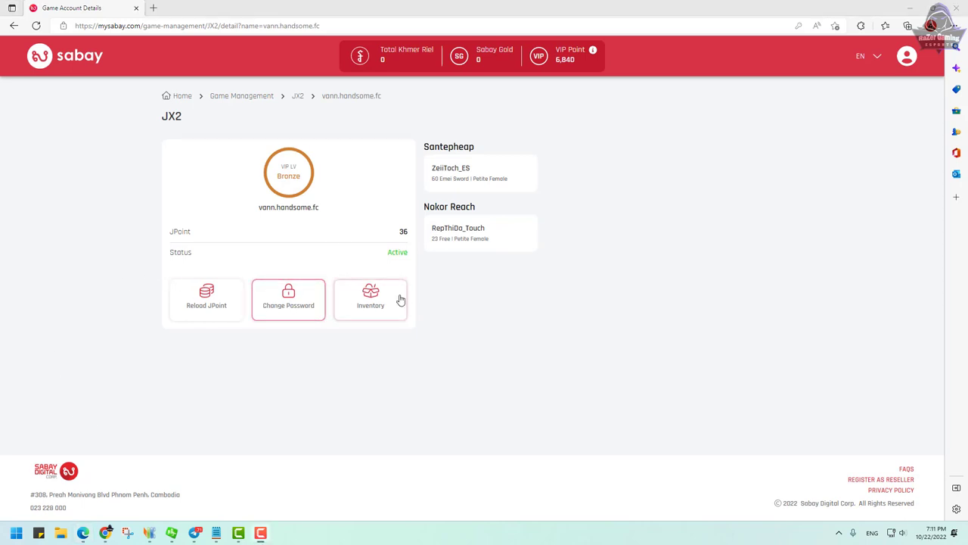
{"action": "left_click", "coordinate": [230, 99]}
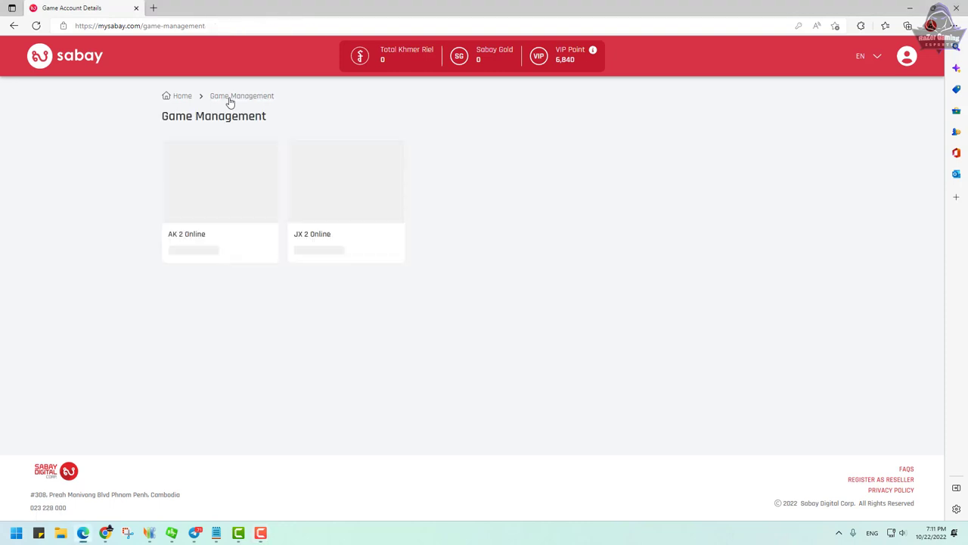
{"action": "left_click", "coordinate": [340, 189]}
{"action": "left_click", "coordinate": [238, 201]}
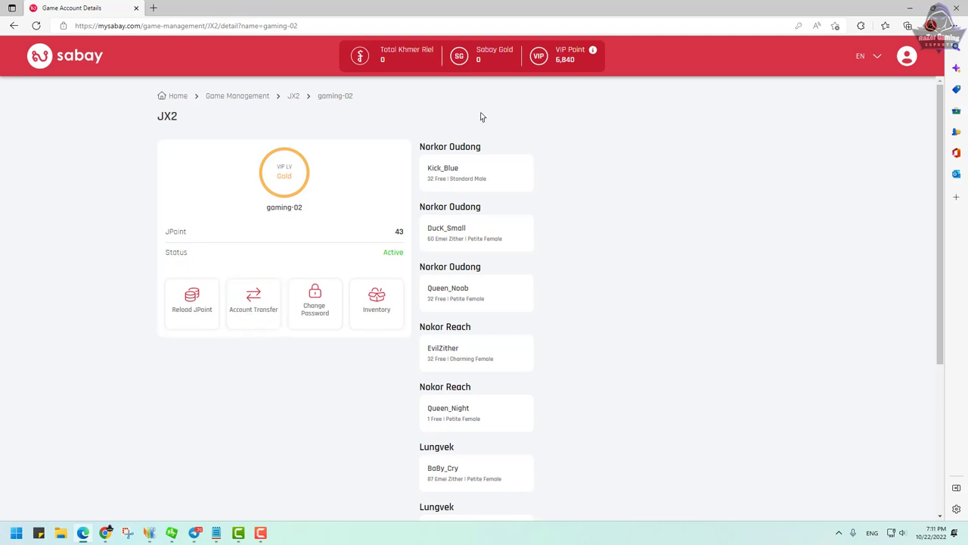
{"action": "left_click", "coordinate": [250, 97]}
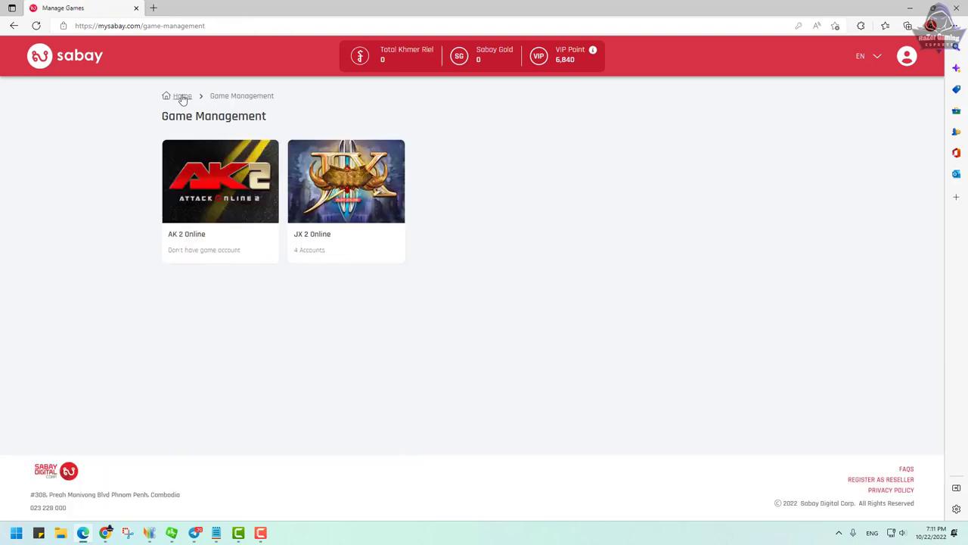
Step: Pick the VIP Shop's Blossom Mooncake for gaming-02 and continue to its VIP 1,999 payment
{"action": "left_click", "coordinate": [182, 96]}
{"action": "left_click", "coordinate": [464, 192]}
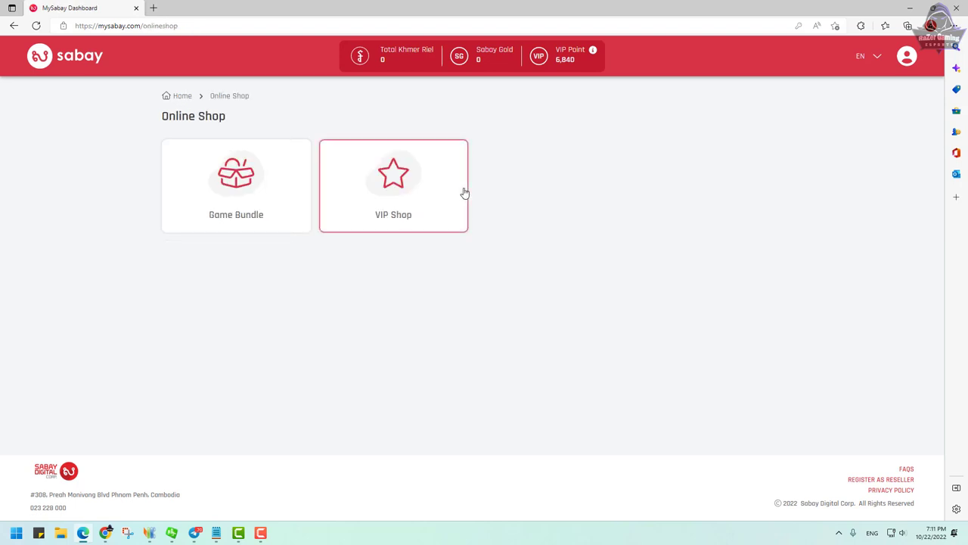
{"action": "left_click", "coordinate": [406, 209]}
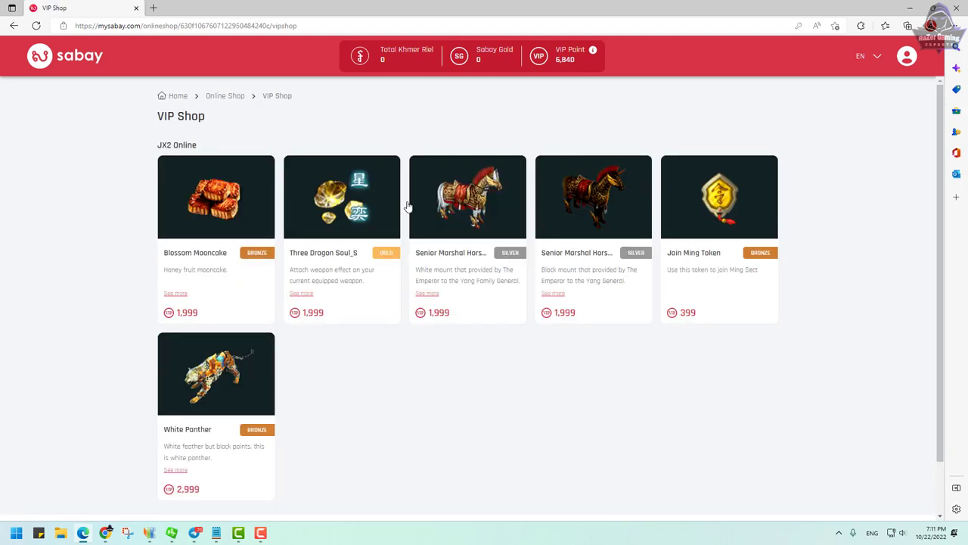
{"action": "scroll", "coordinate": [287, 219], "scroll_direction": "down", "scroll_amount": 2}
{"action": "left_click", "coordinate": [214, 201]}
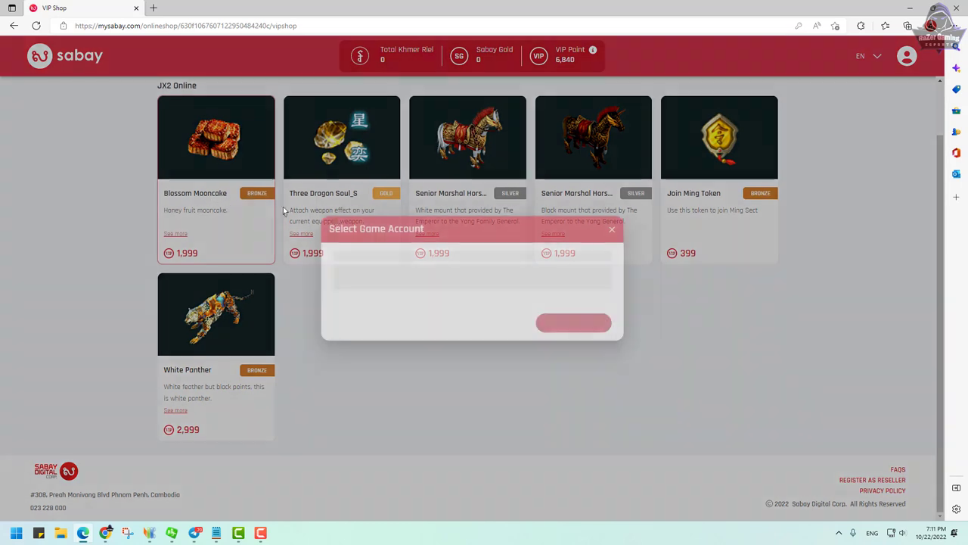
{"action": "left_click", "coordinate": [594, 279]}
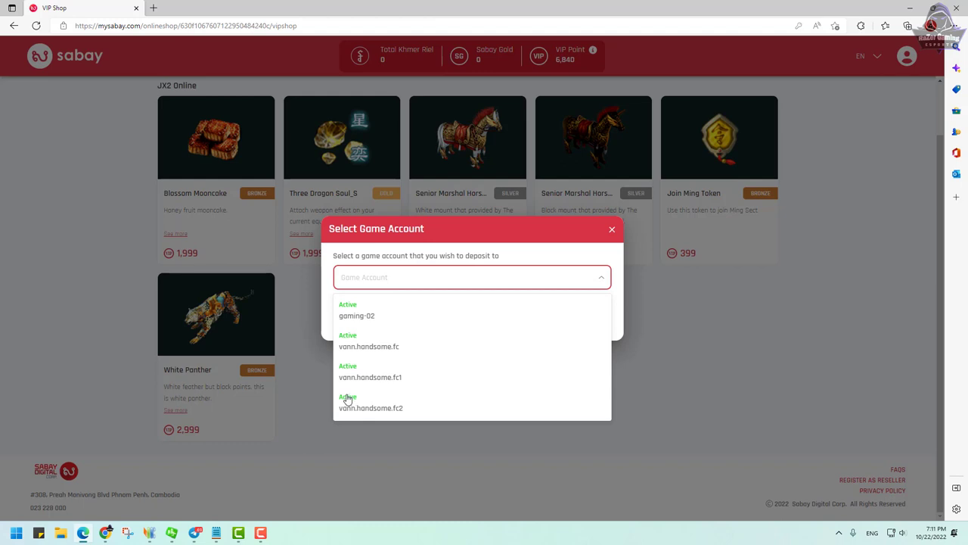
{"action": "left_click", "coordinate": [346, 320]}
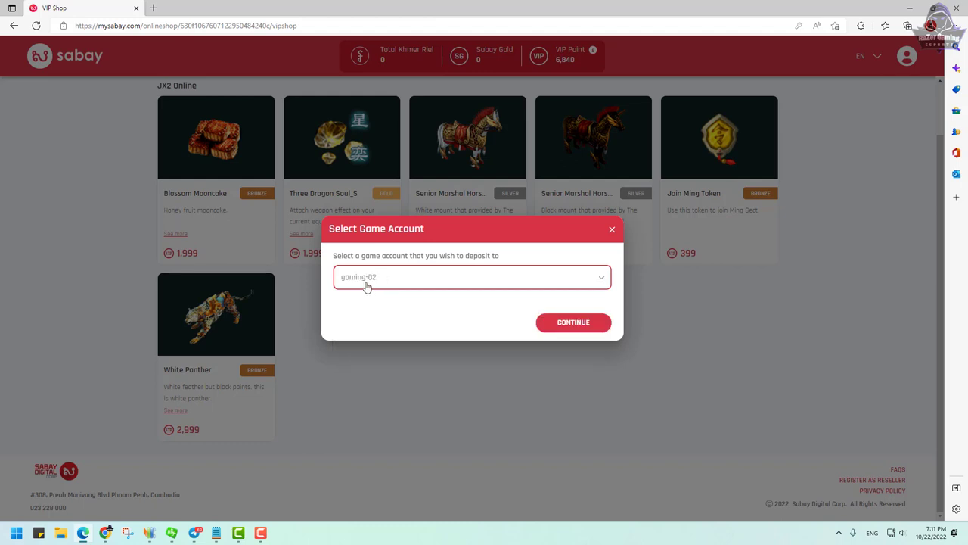
{"action": "left_click", "coordinate": [559, 325]}
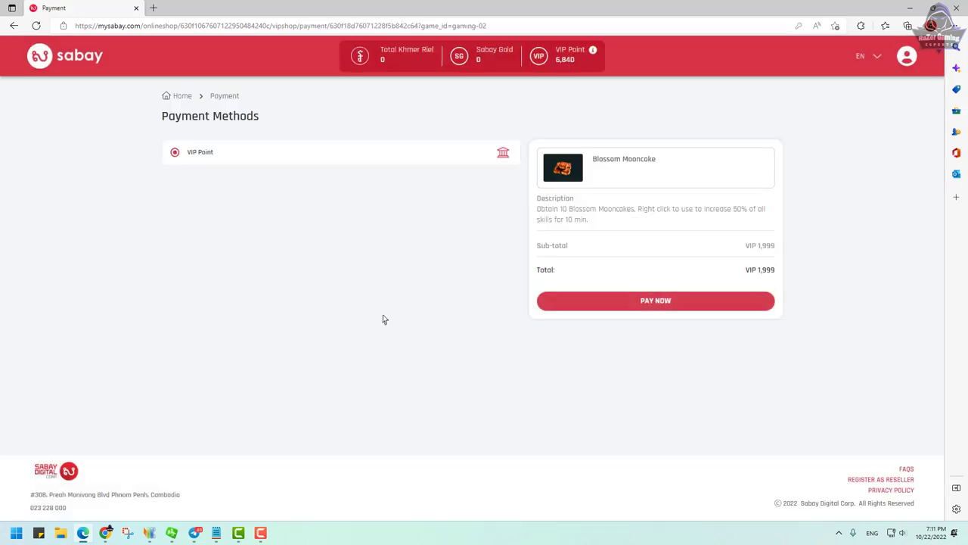
Step: Pay 1,999 VIP points for the Blossom Mooncake and dismiss the success message
{"action": "left_click", "coordinate": [639, 307]}
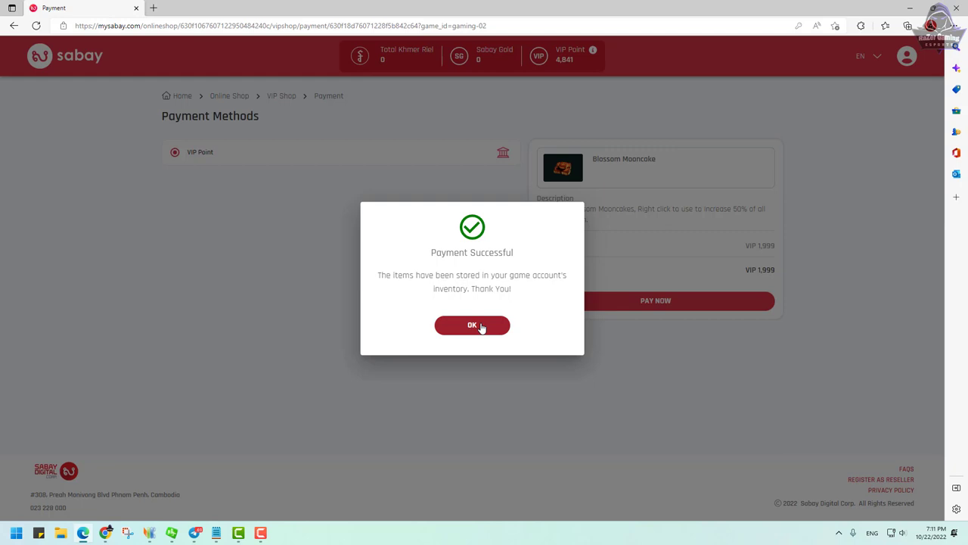
{"action": "left_click", "coordinate": [481, 326]}
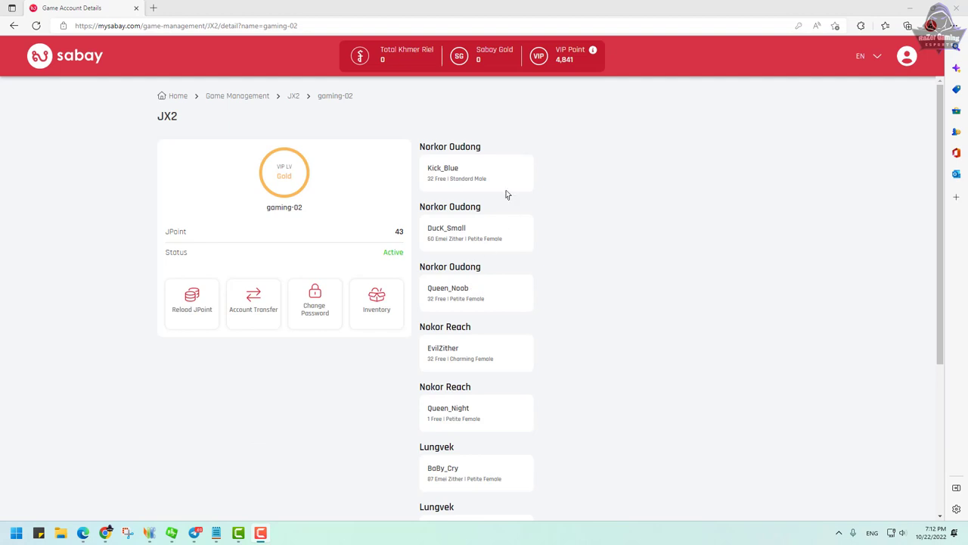
Step: Open gaming-02's inventory from Game Management > JX 2 Online
{"action": "left_click", "coordinate": [250, 101]}
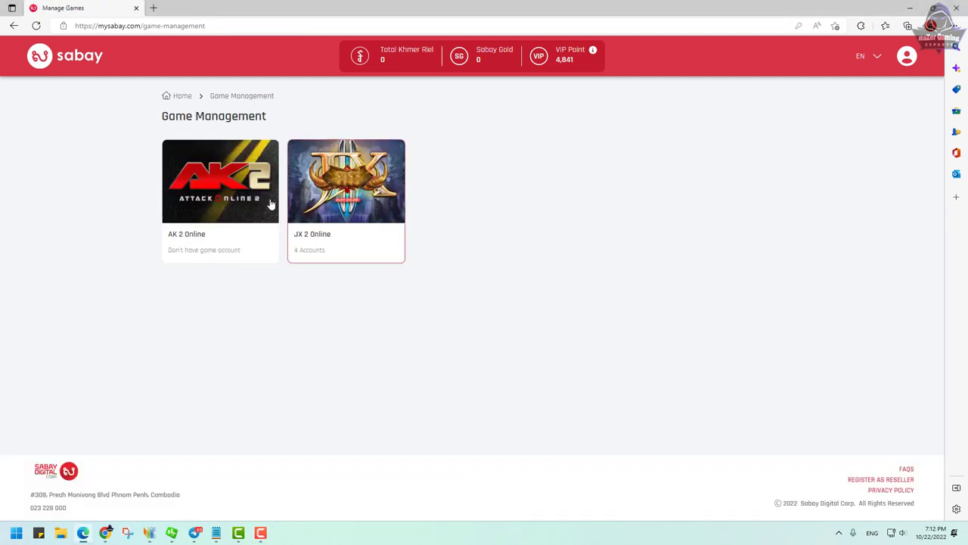
{"action": "left_click", "coordinate": [329, 245]}
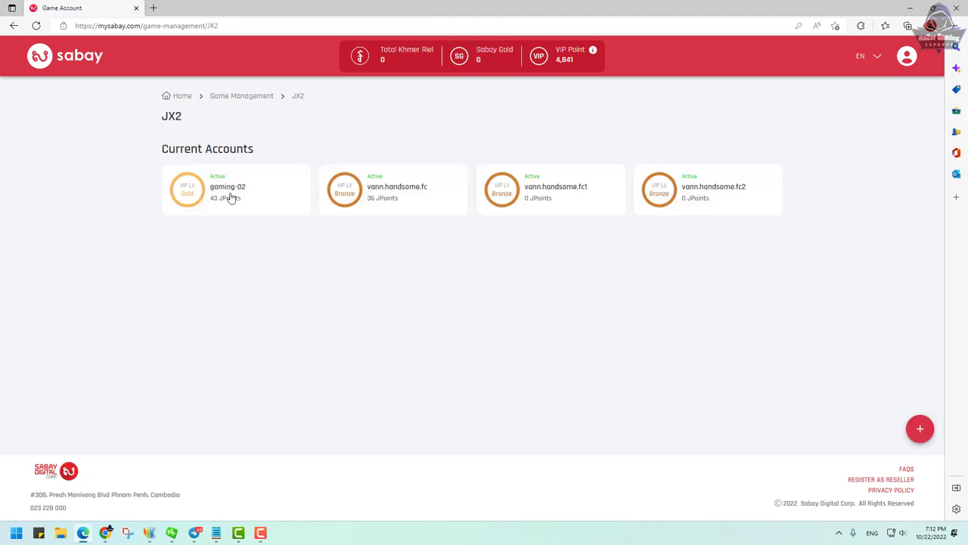
{"action": "left_click", "coordinate": [231, 197]}
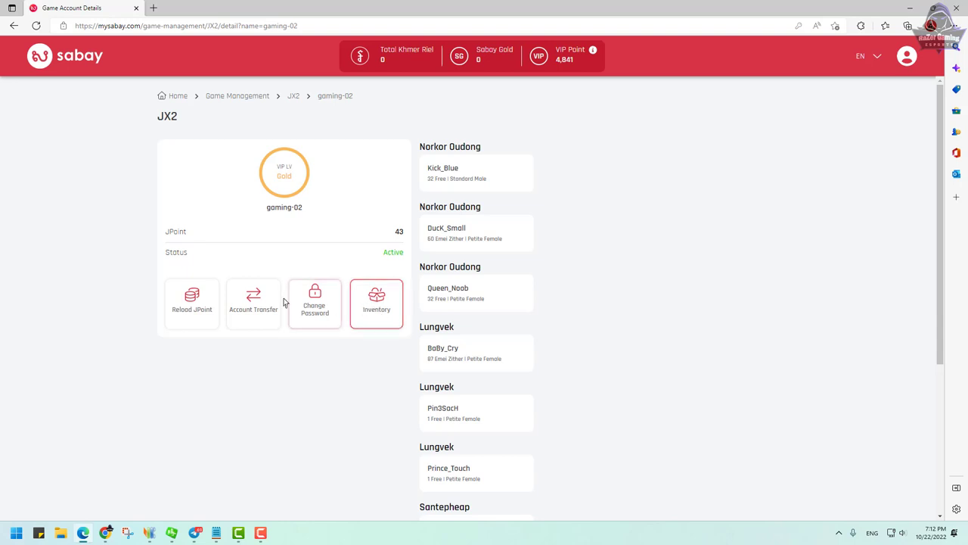
{"action": "left_click", "coordinate": [382, 313]}
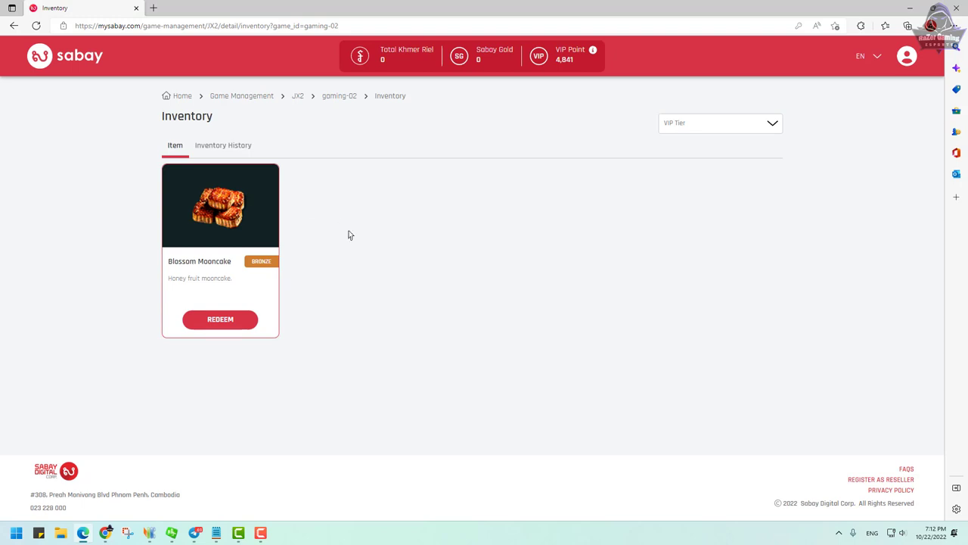
Step: Redeem the Blossom Mooncake to the Norkor Oudong world and confirm
{"action": "left_click", "coordinate": [222, 324]}
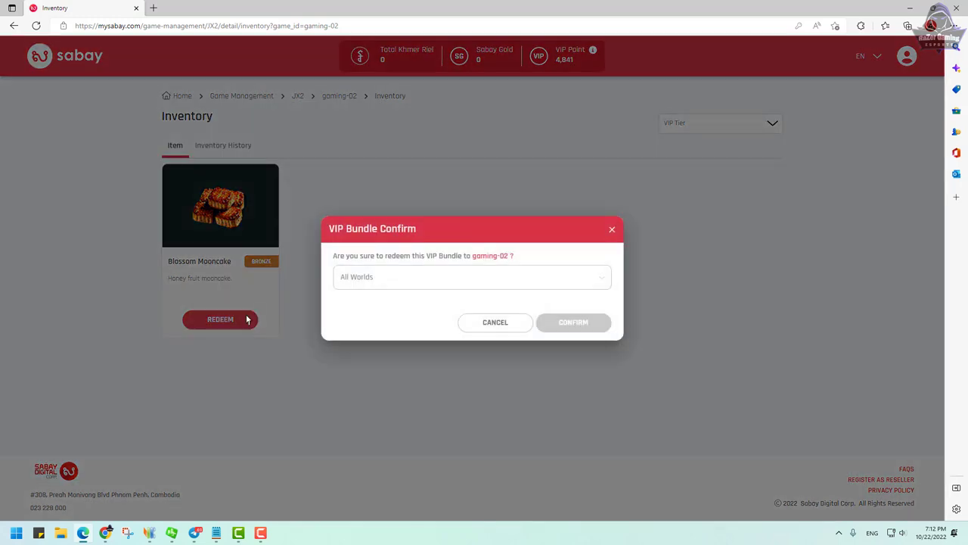
{"action": "left_click", "coordinate": [412, 285]}
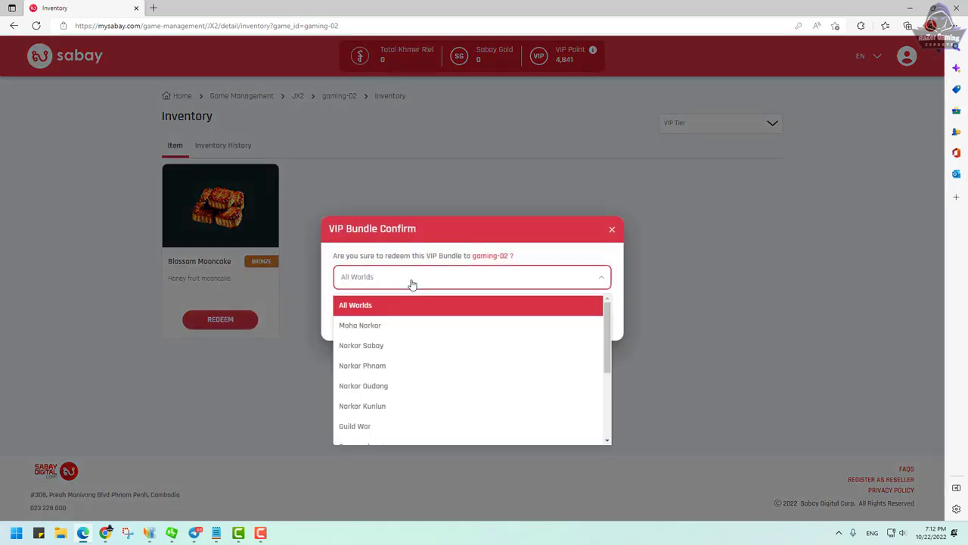
{"action": "scroll", "coordinate": [393, 378], "scroll_direction": "down", "scroll_amount": 2}
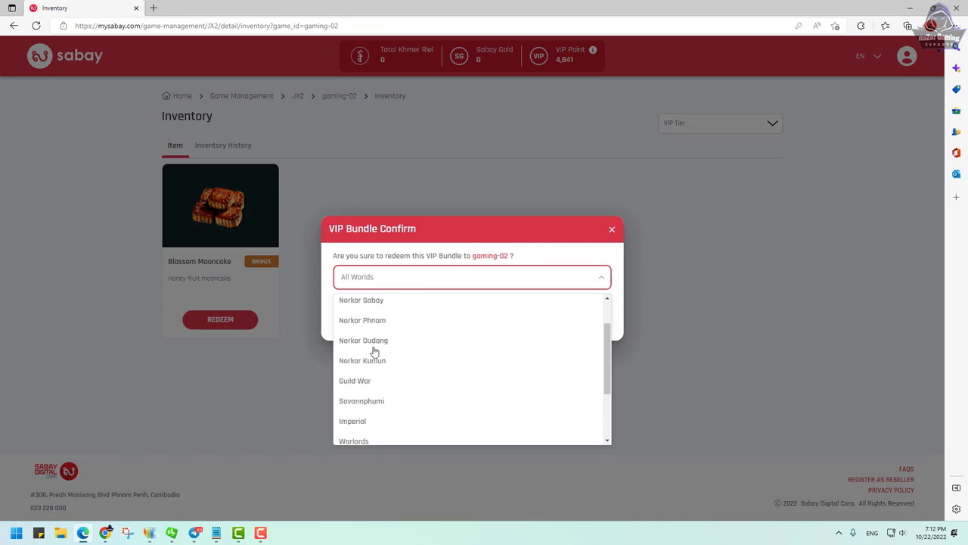
{"action": "left_click", "coordinate": [363, 341]}
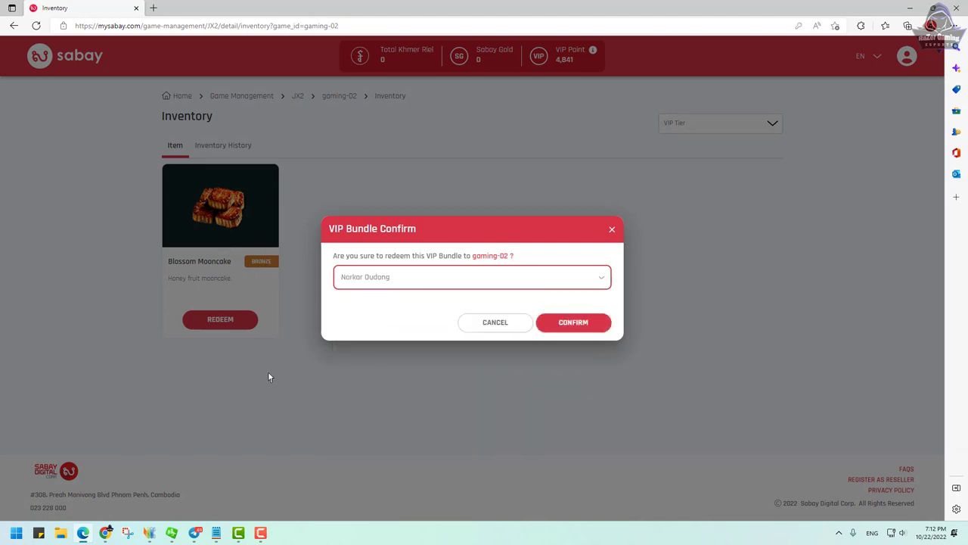
{"action": "left_click", "coordinate": [584, 328]}
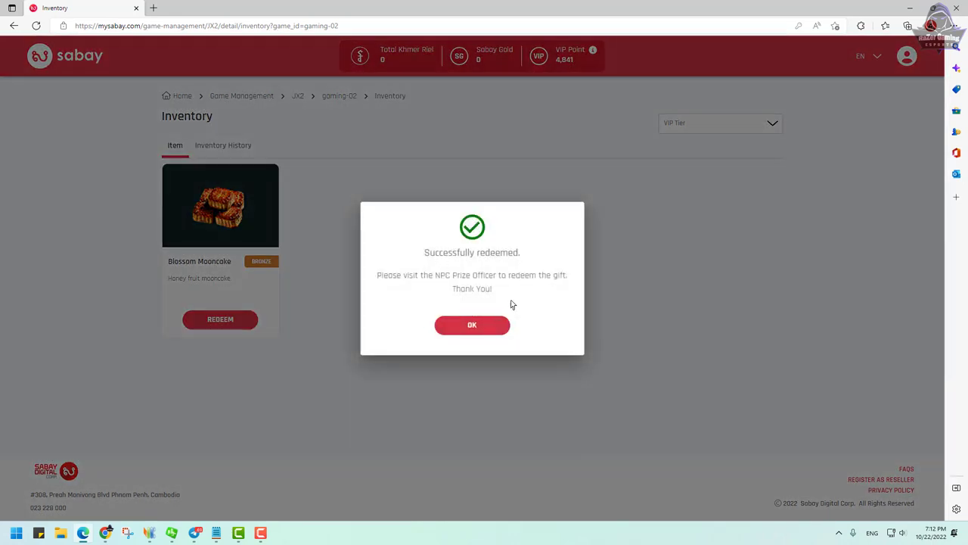
{"action": "left_click", "coordinate": [463, 324]}
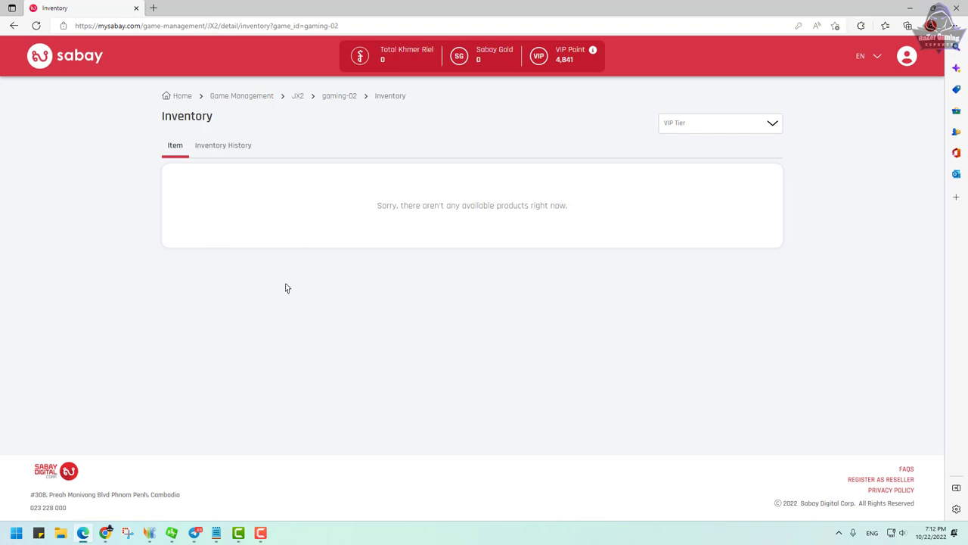
Step: Bring the JX Online II window forward and exit through the system menu to the login screen
{"action": "left_click", "coordinate": [912, 12]}
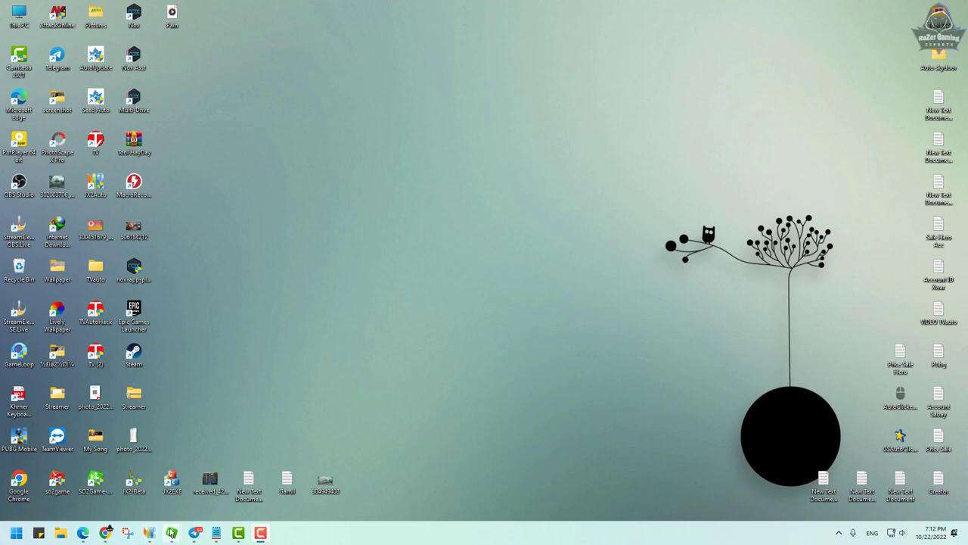
{"action": "mouse_move", "coordinate": [172, 532]}
{"action": "left_click", "coordinate": [219, 484]}
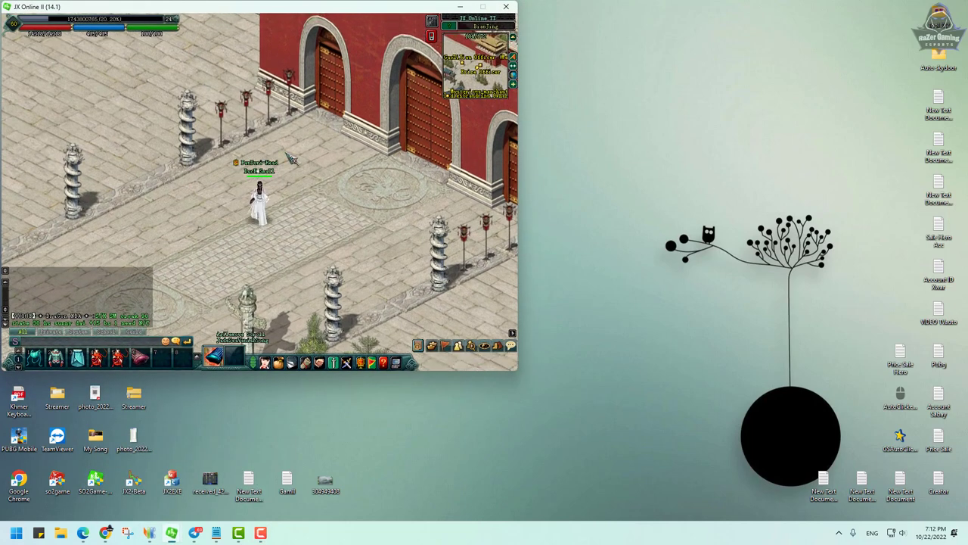
{"action": "key", "text": "Escape"}
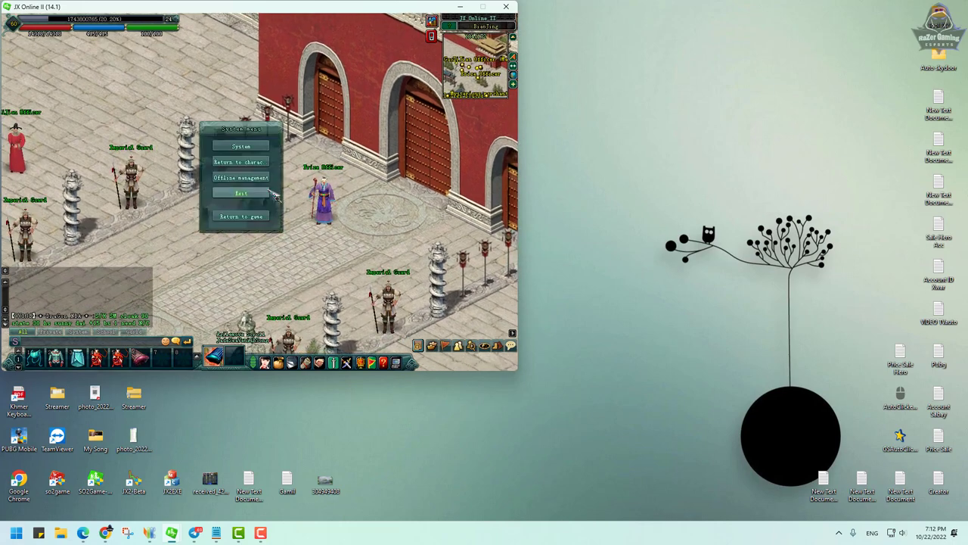
{"action": "left_click", "coordinate": [256, 173]}
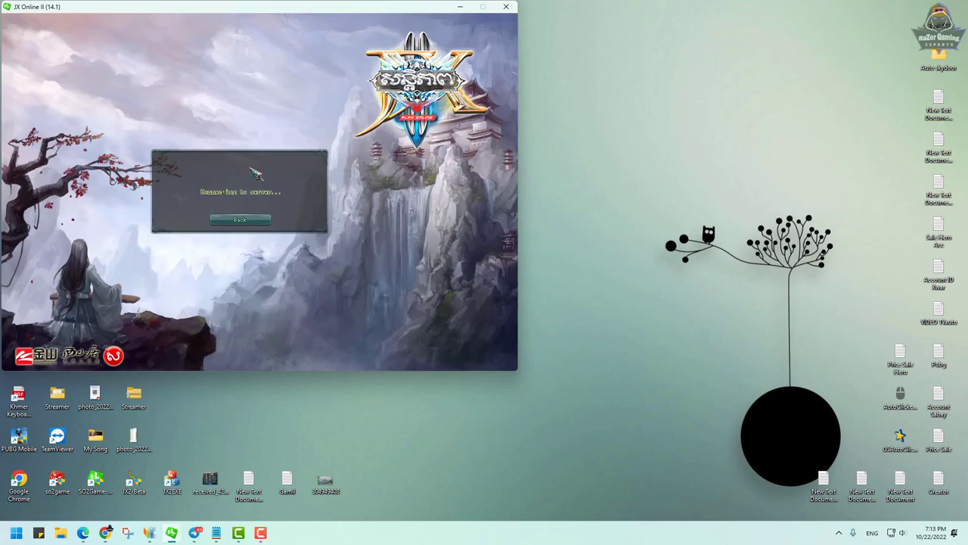
Step: Dismiss the login error, log into the server and enter the world with the first character
{"action": "left_click", "coordinate": [229, 219]}
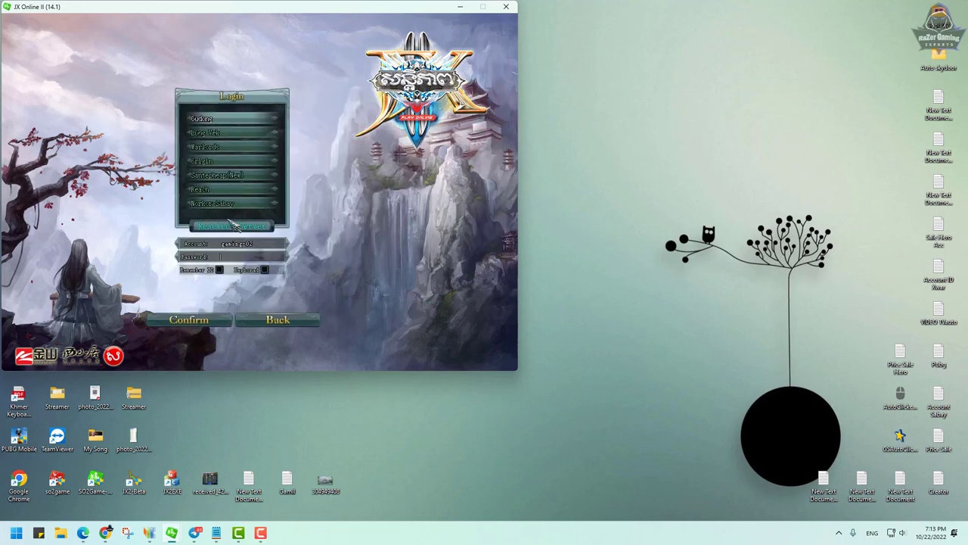
{"action": "double_click", "coordinate": [234, 226]}
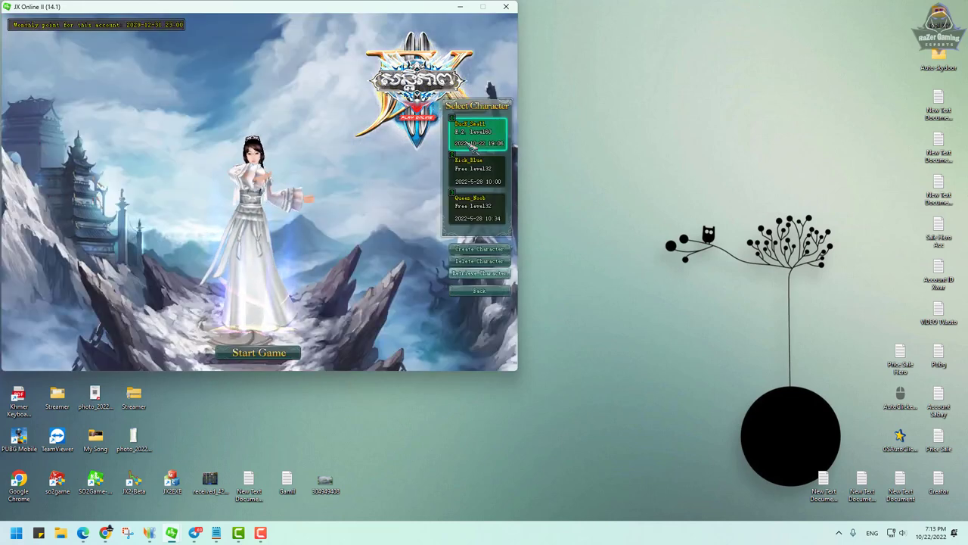
{"action": "double_click", "coordinate": [473, 148]}
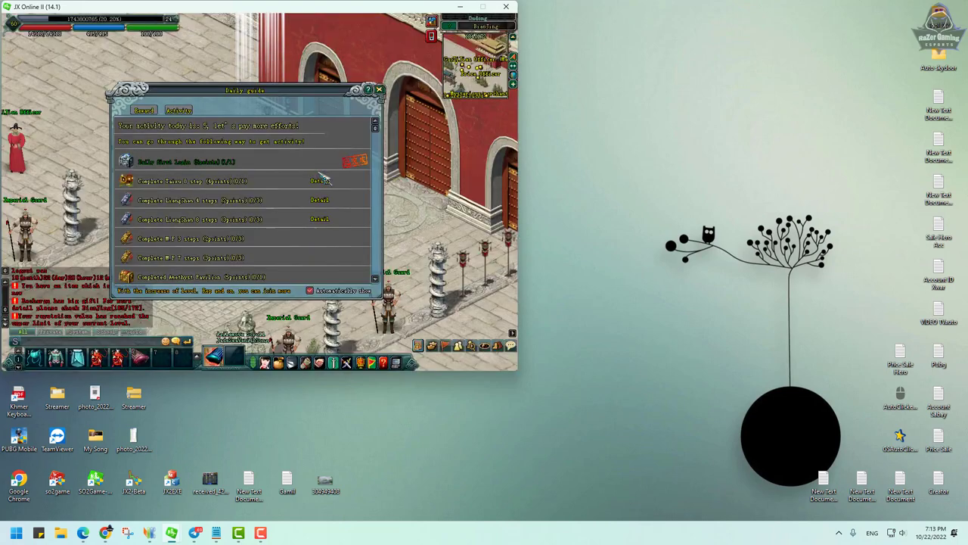
Step: Close the daily guide and claim VIP store gifts from the Erica Officer
{"action": "left_click", "coordinate": [379, 89]}
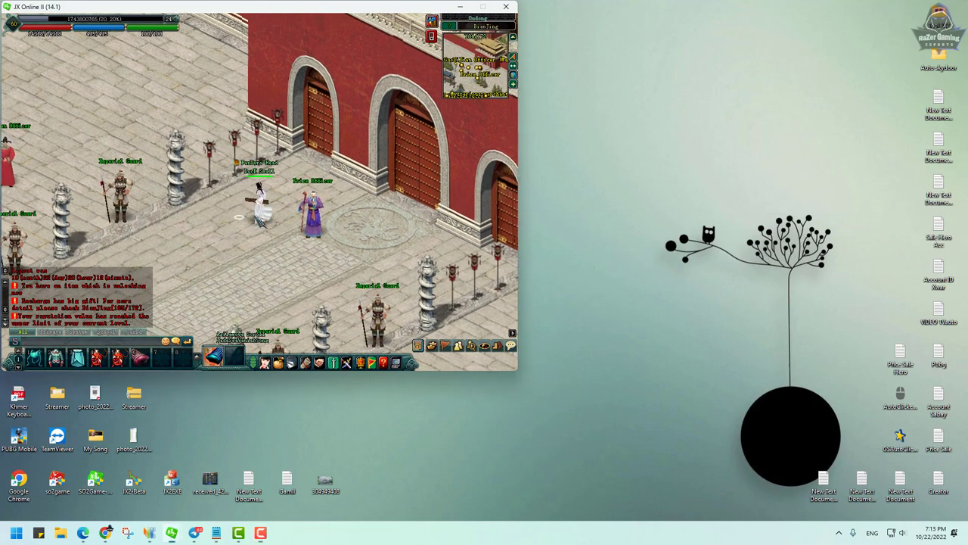
{"action": "left_click", "coordinate": [313, 214]}
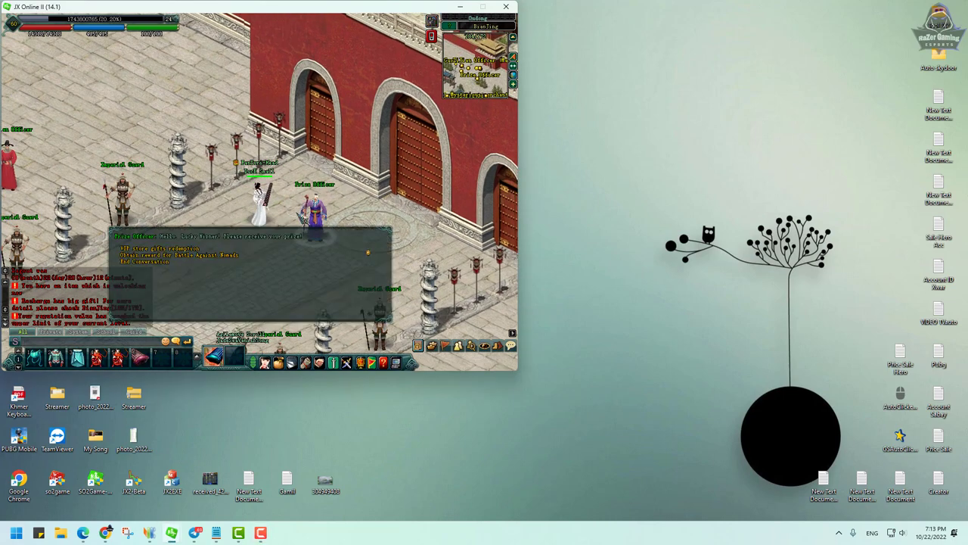
{"action": "left_click", "coordinate": [194, 256]}
Step: Move both mooncakes from the inventory into the expanded inventory, then walk the character down-left
{"action": "left_click", "coordinate": [280, 364]}
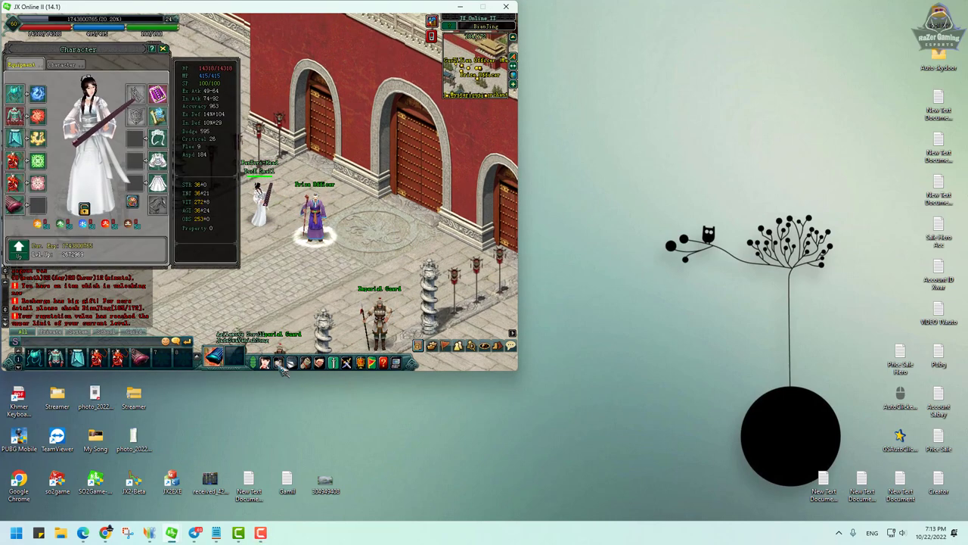
{"action": "left_click", "coordinate": [283, 366]}
{"action": "left_click", "coordinate": [418, 185]}
{"action": "left_click", "coordinate": [163, 48]}
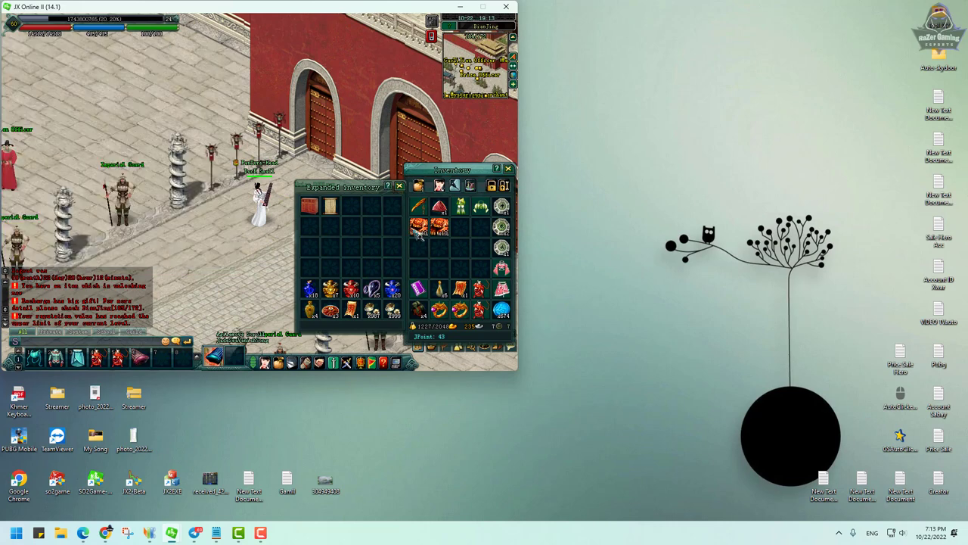
{"action": "left_click_drag", "start_coordinate": [418, 225], "coordinate": [371, 205]}
{"action": "left_click_drag", "start_coordinate": [439, 226], "coordinate": [392, 205]}
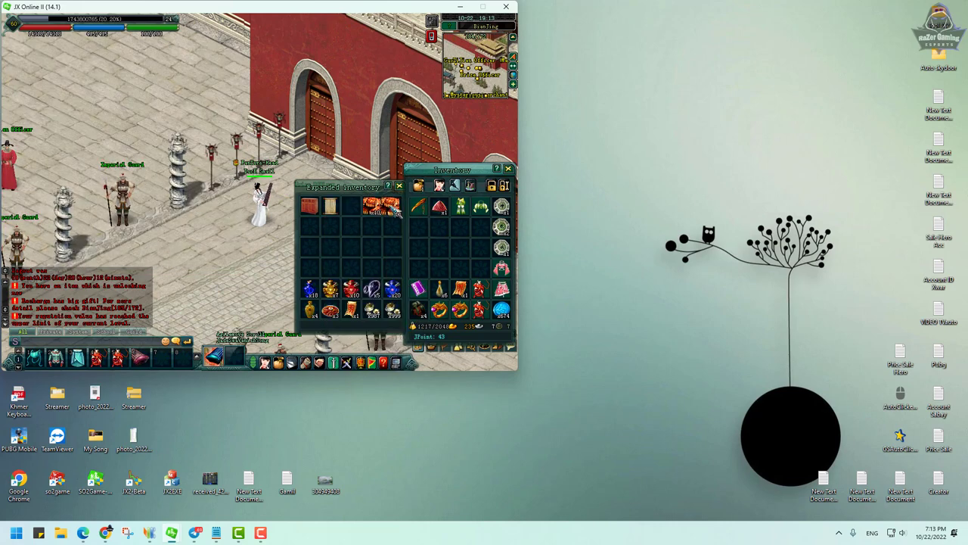
{"action": "left_click", "coordinate": [507, 168]}
{"action": "left_click", "coordinate": [192, 236]}
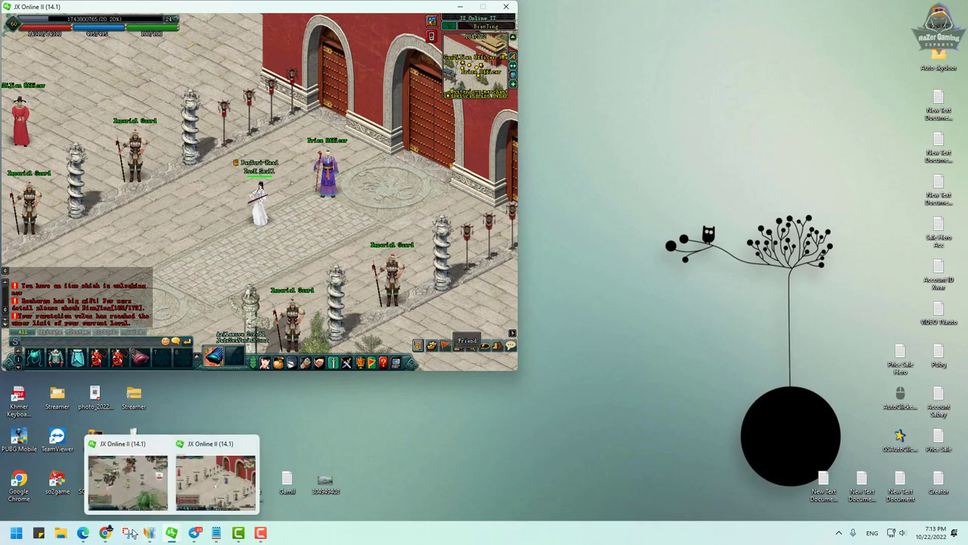
Step: On the sending profile, return to Game Management and open the JX2 account list
{"action": "left_click", "coordinate": [106, 534]}
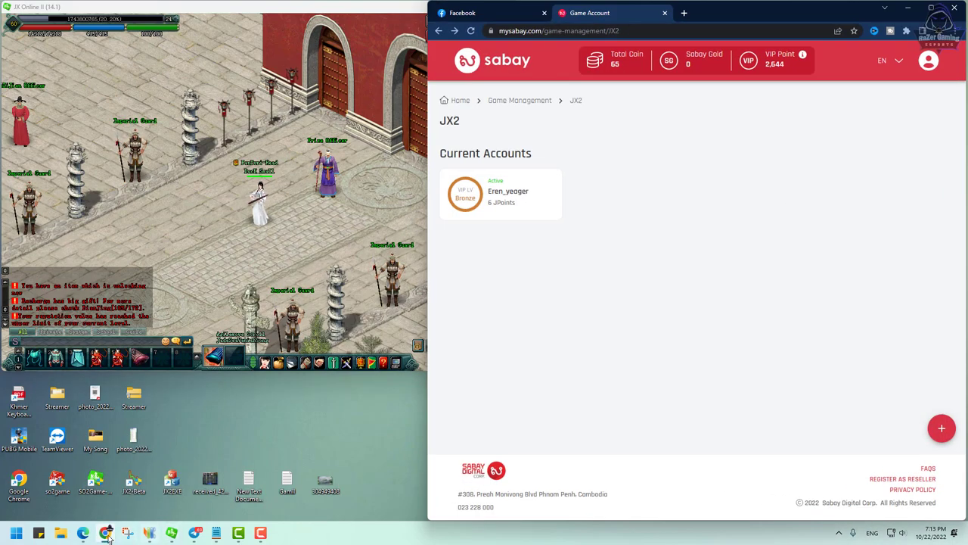
{"action": "key", "text": "alt+Tab"}
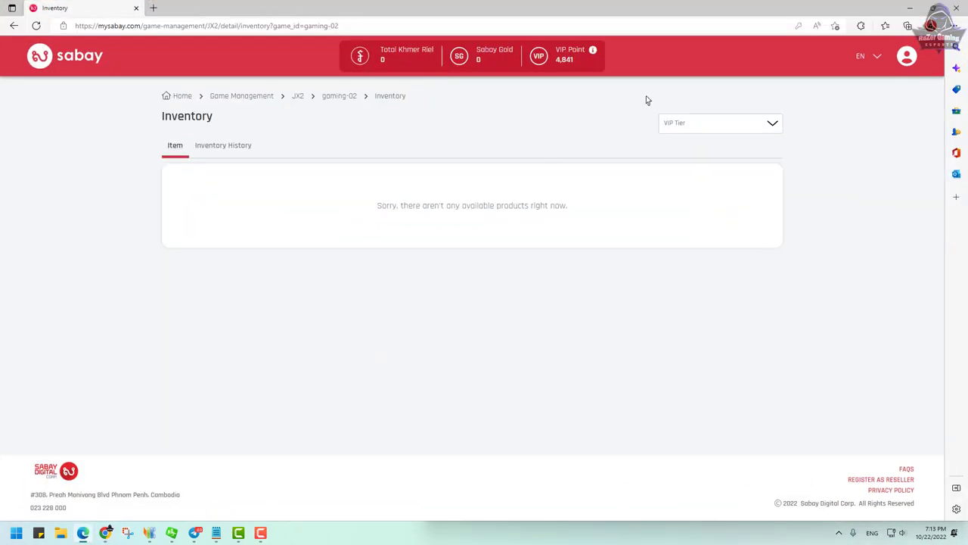
{"action": "left_click", "coordinate": [242, 96]}
{"action": "left_click", "coordinate": [334, 188]}
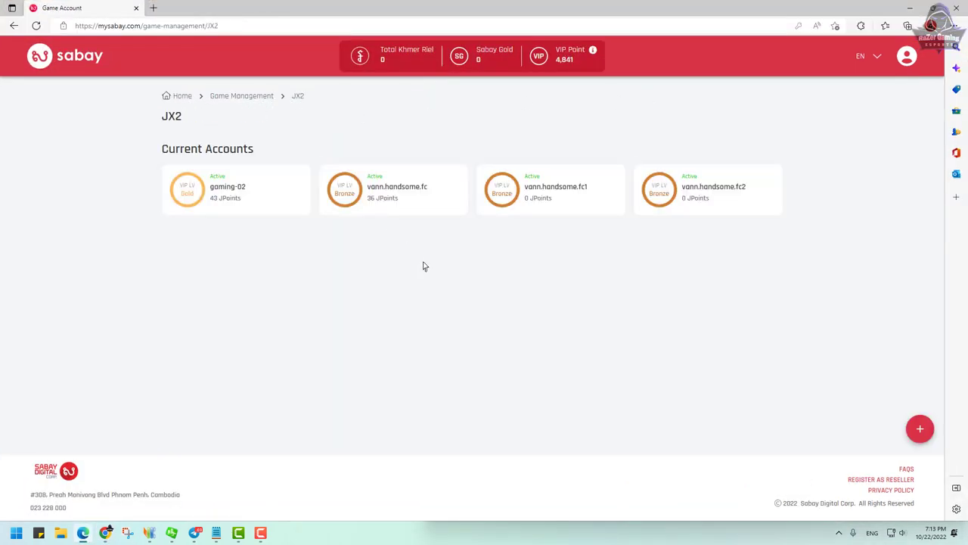
Step: On the receiving profile, open Account Settings and select its MySabay ID
{"action": "left_click", "coordinate": [106, 532]}
{"action": "left_click", "coordinate": [930, 67]}
{"action": "left_click", "coordinate": [889, 95]}
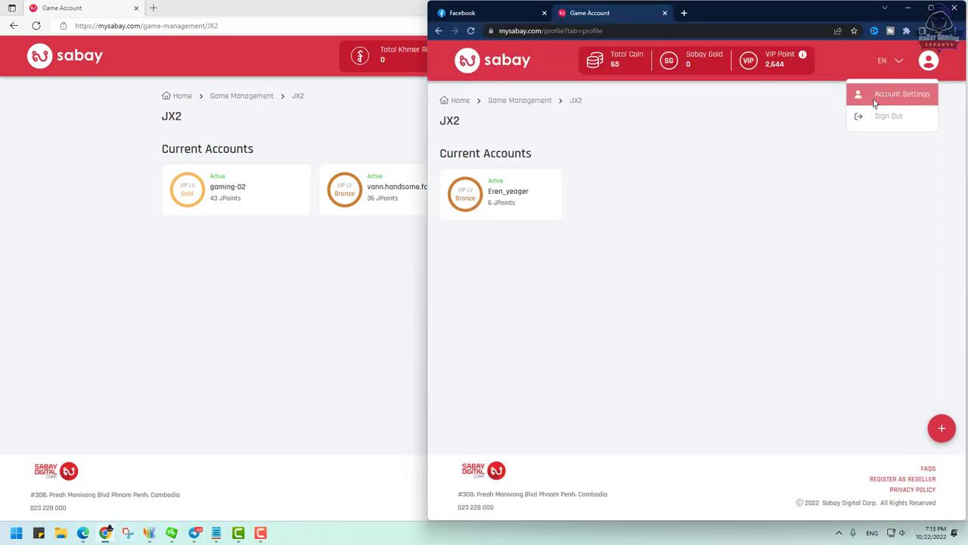
{"action": "left_click_drag", "start_coordinate": [782, 202], "coordinate": [746, 200]}
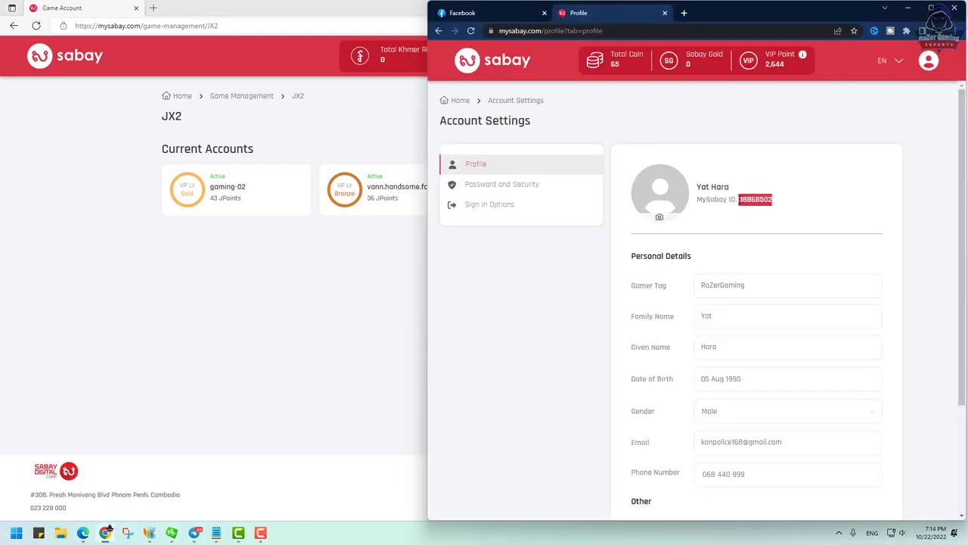
Step: Open the gaming-02 account details on the sending profile and start the account transfer
{"action": "left_click", "coordinate": [307, 280]}
{"action": "left_click", "coordinate": [227, 199]}
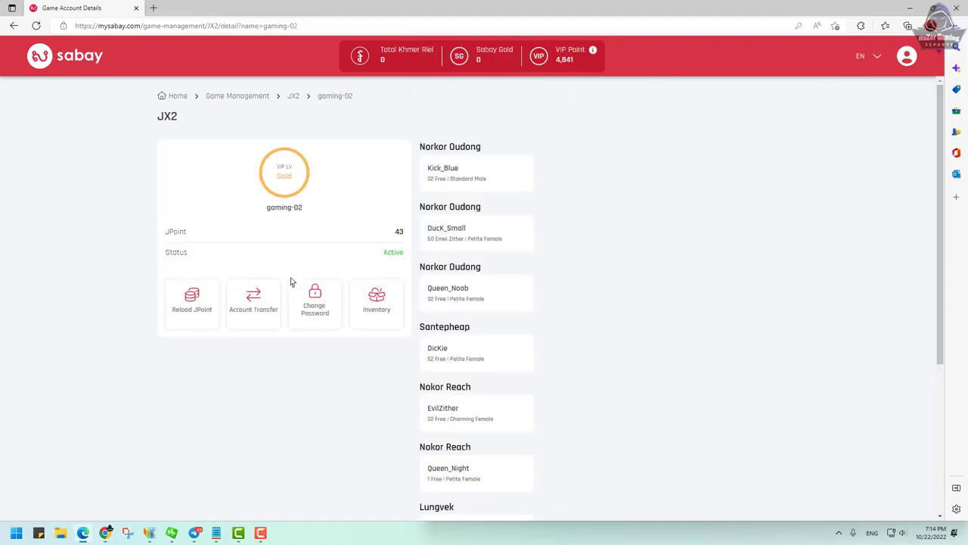
{"action": "left_click", "coordinate": [248, 306]}
{"action": "left_click", "coordinate": [431, 255]}
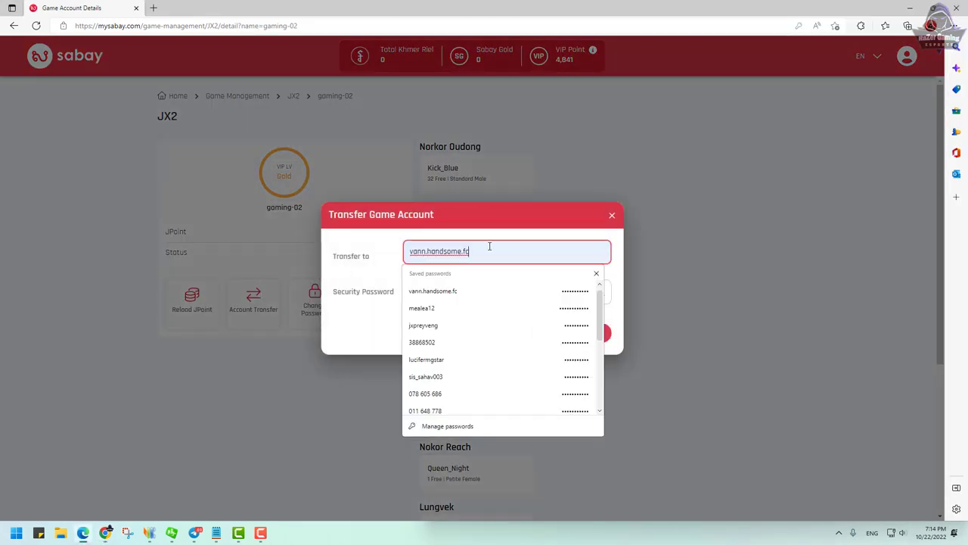
{"action": "key", "text": "ctrl+v"}
{"action": "left_click", "coordinate": [423, 291]}
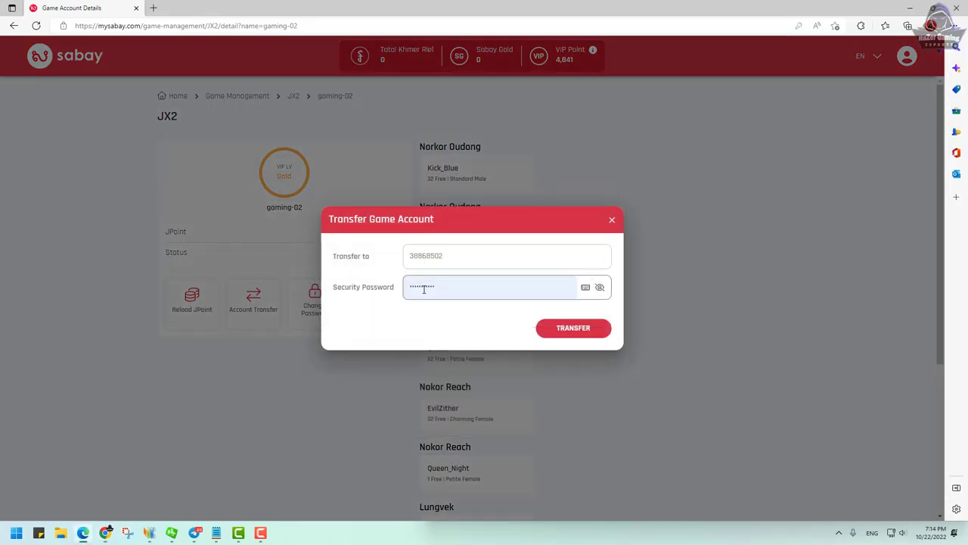
{"action": "double_click", "coordinate": [462, 283]}
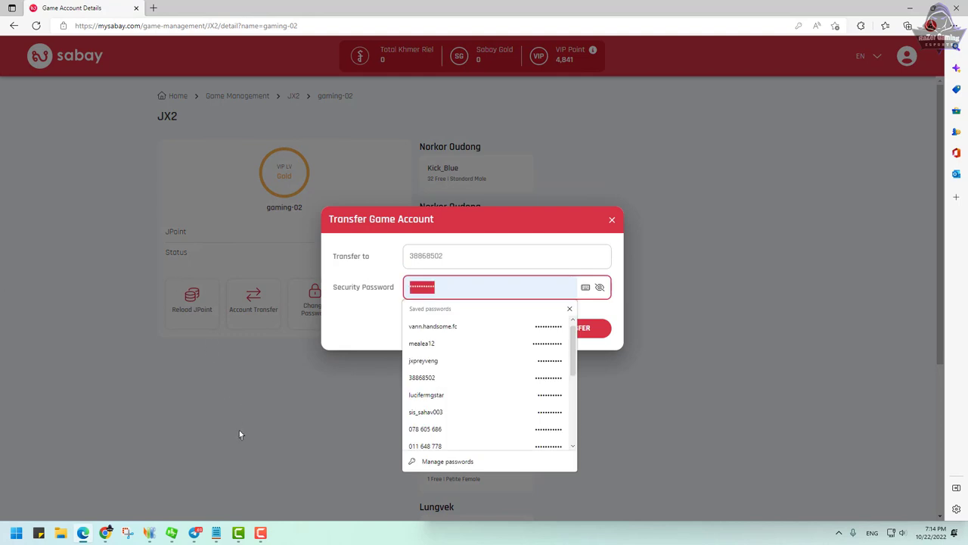
{"action": "left_click", "coordinate": [467, 283]}
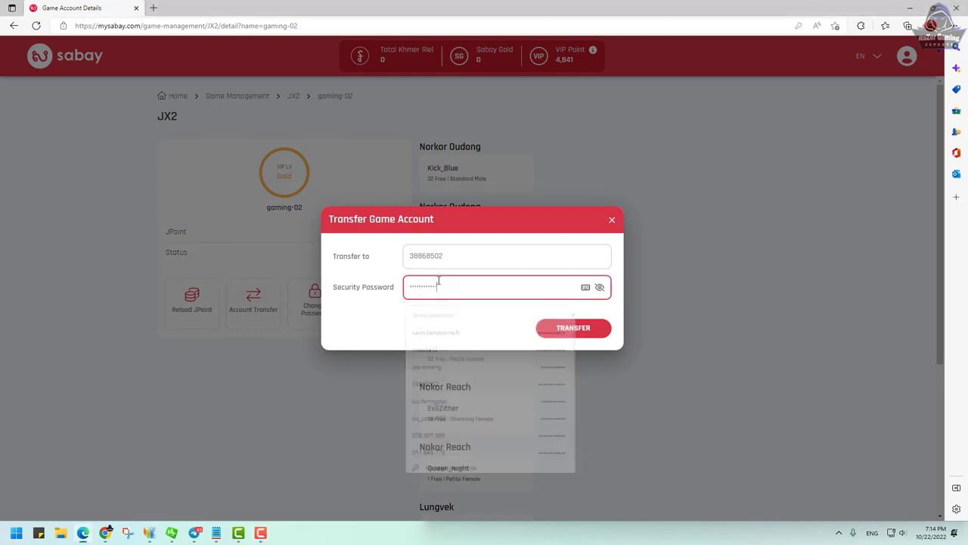
{"action": "left_click", "coordinate": [571, 329]}
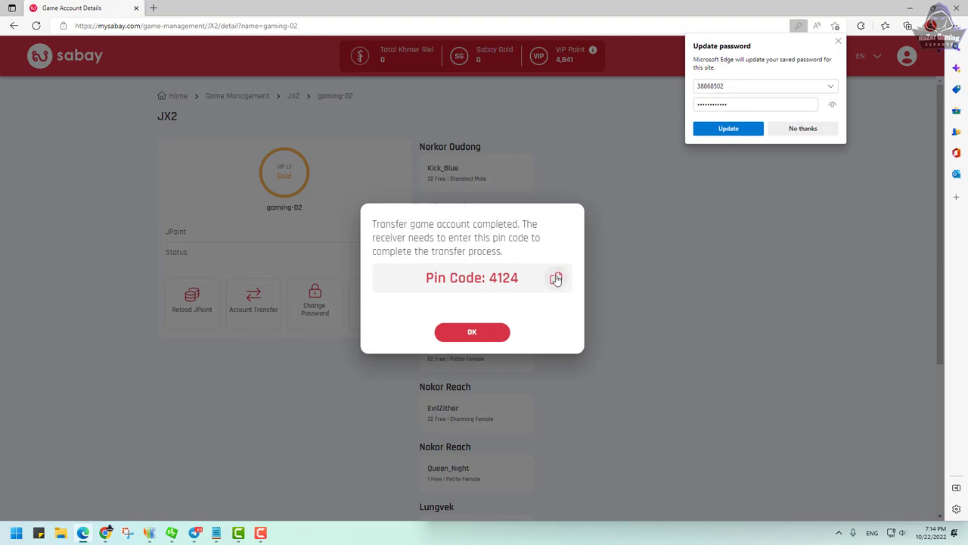
{"action": "left_click", "coordinate": [556, 279]}
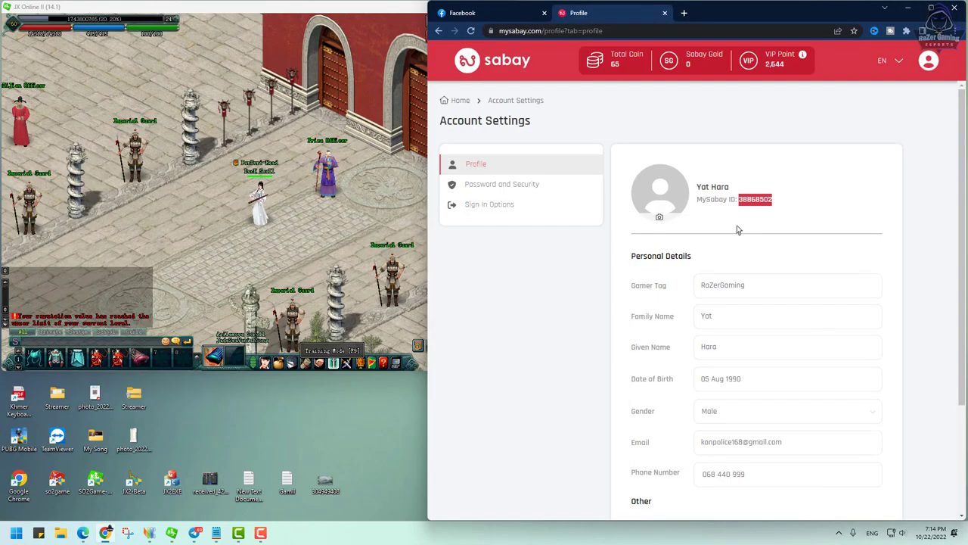
Step: On the receiving profile, open the incoming gaming-02 trade under JX 2 Online and accept it
{"action": "left_click", "coordinate": [460, 100]}
{"action": "left_click", "coordinate": [582, 238]}
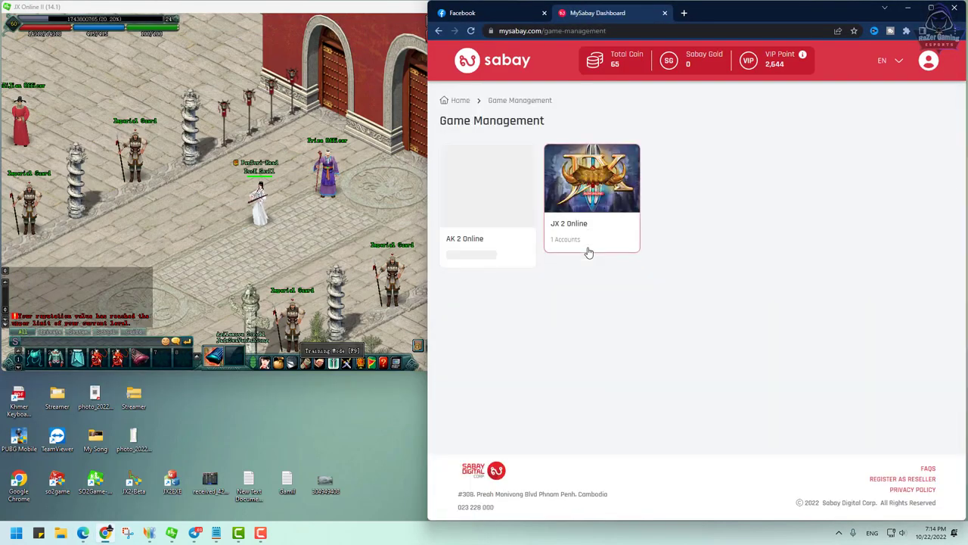
{"action": "left_click", "coordinate": [585, 237]}
{"action": "left_click", "coordinate": [471, 198]}
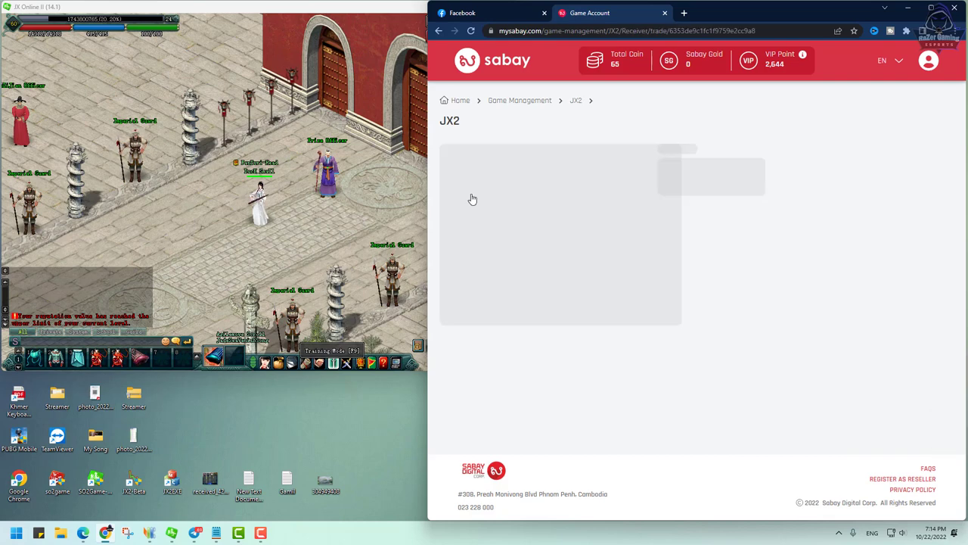
{"action": "left_click", "coordinate": [614, 296]}
{"action": "left_click", "coordinate": [656, 245]}
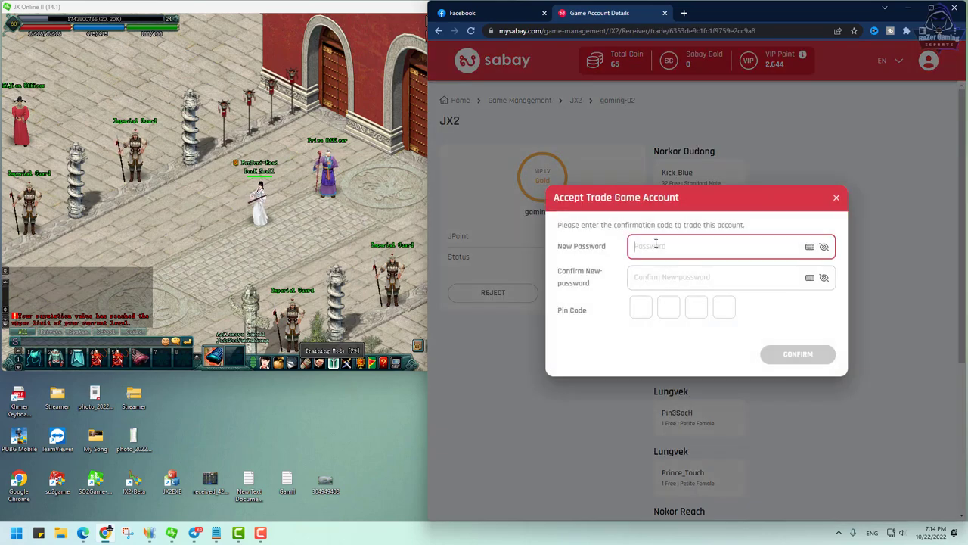
{"action": "type", "text": "******"}
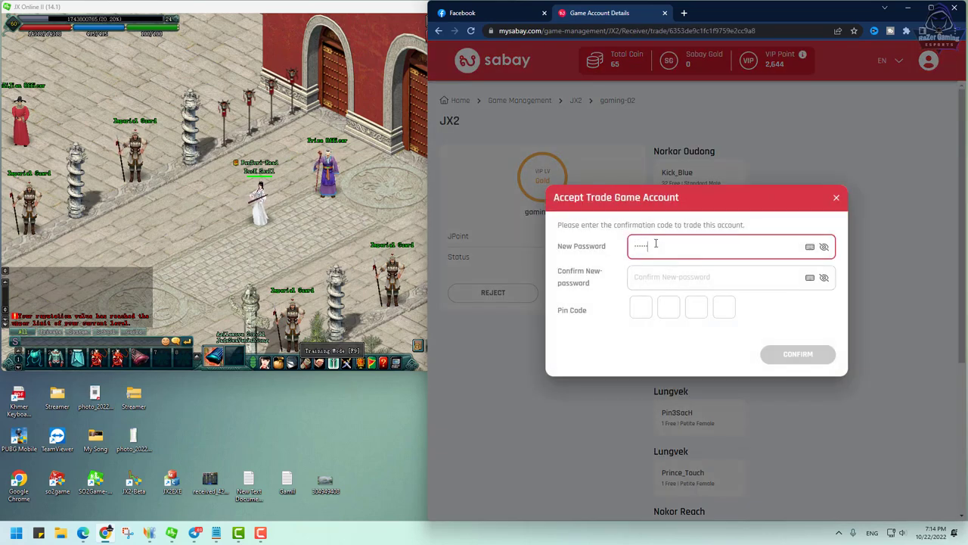
{"action": "left_click", "coordinate": [659, 275]}
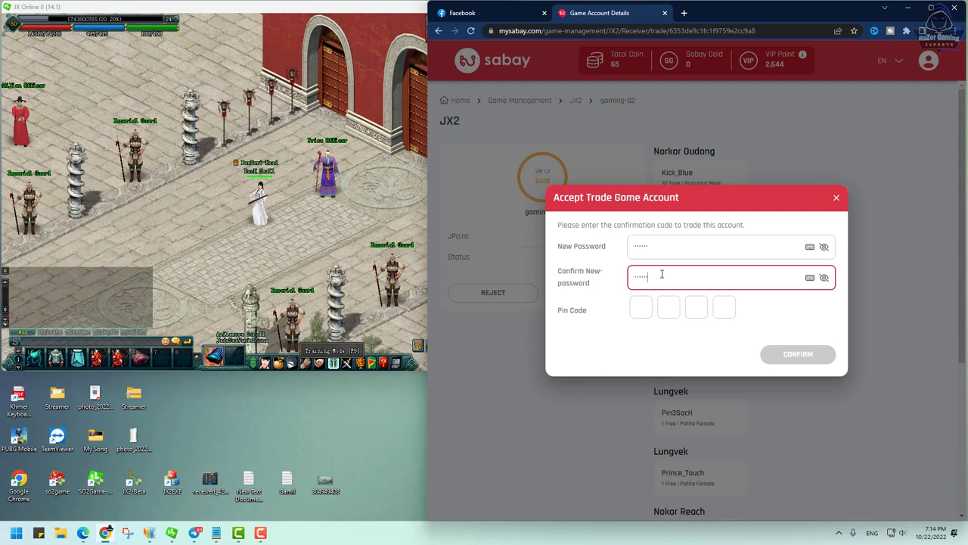
{"action": "left_click", "coordinate": [640, 306]}
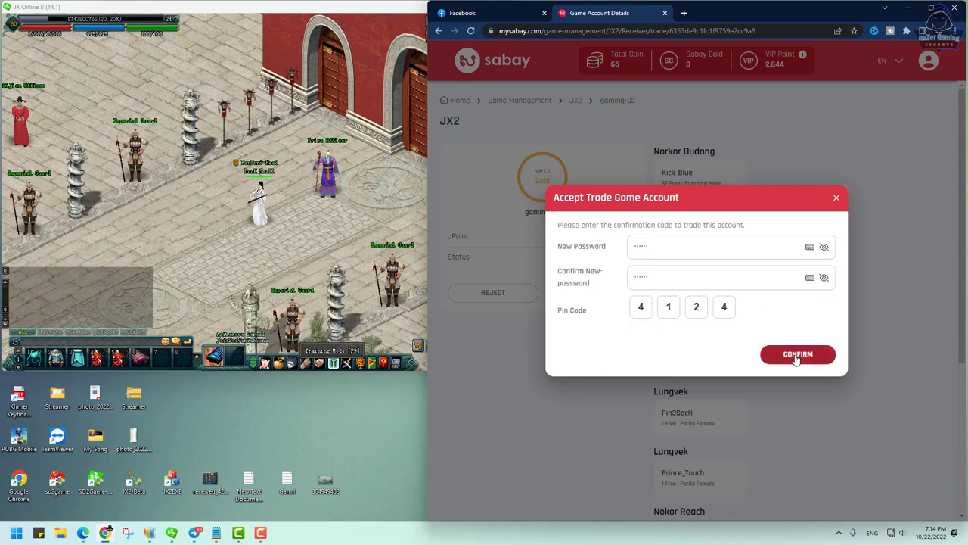
{"action": "left_click", "coordinate": [796, 356]}
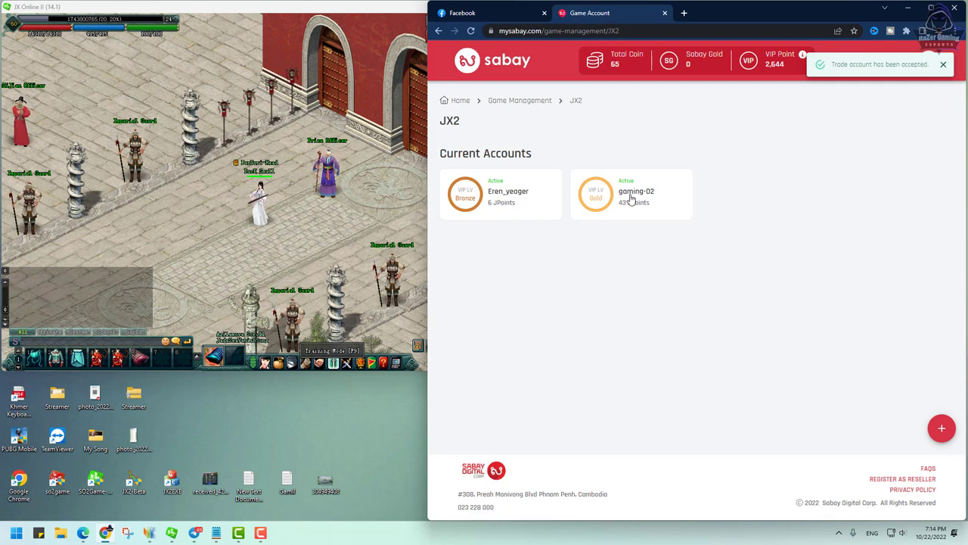
Step: Return to JX Online II and walk the character down-left, north and south-east around the courtyard
{"action": "left_click", "coordinate": [310, 221]}
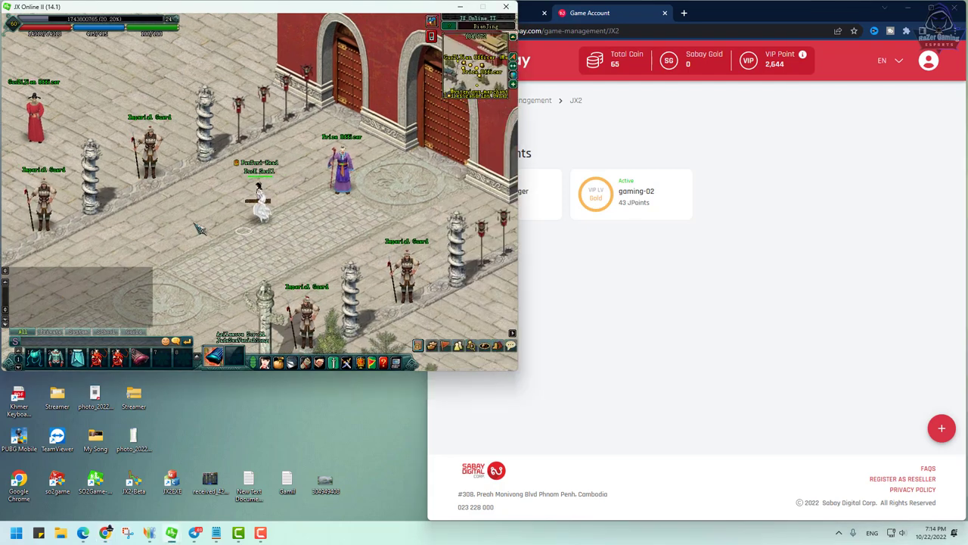
{"action": "left_click", "coordinate": [239, 236]}
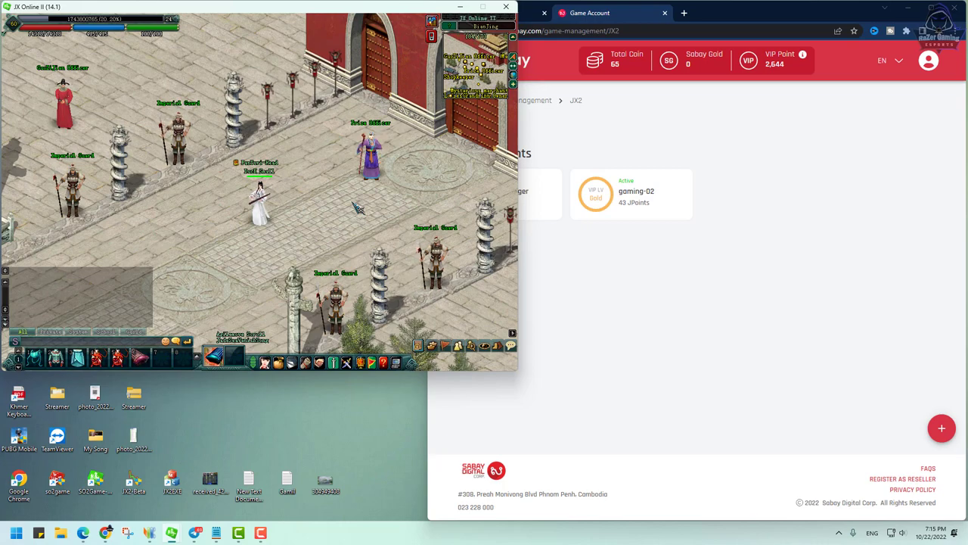
{"action": "left_click", "coordinate": [281, 200]}
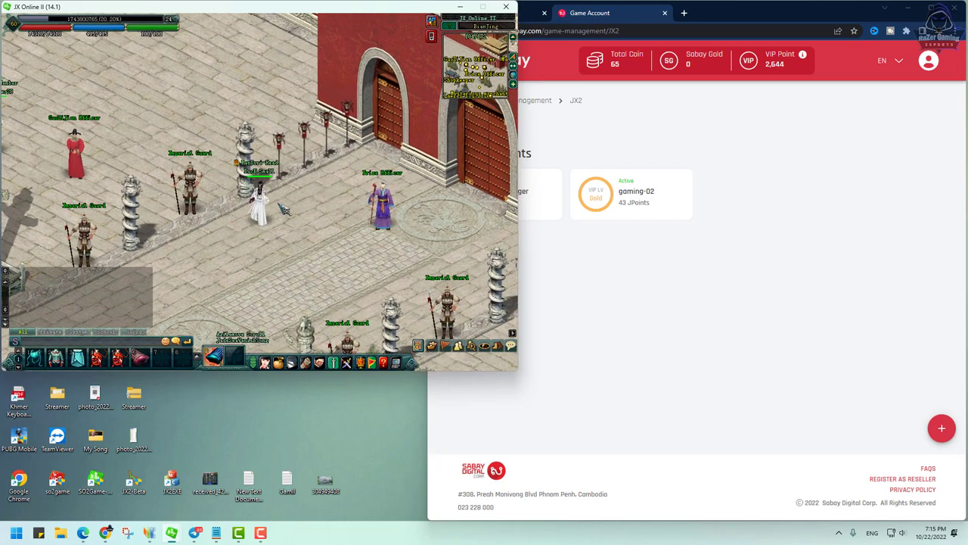
{"action": "left_click", "coordinate": [276, 278]}
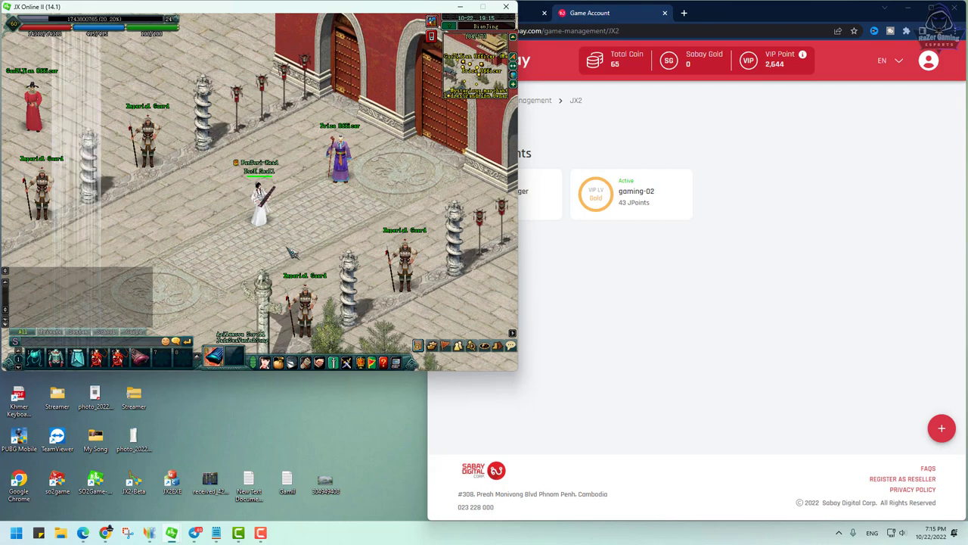